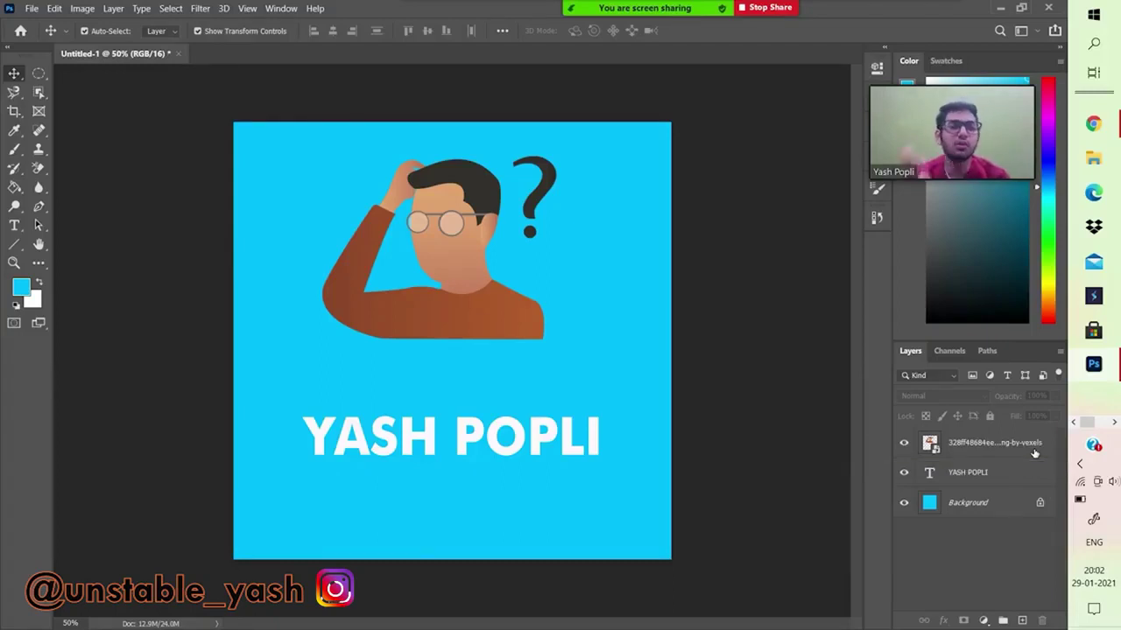
- Add a drop shadow to the name text layer with 24% opacity, 15 px distance, 15% spread and 13 px size
click(495, 328)
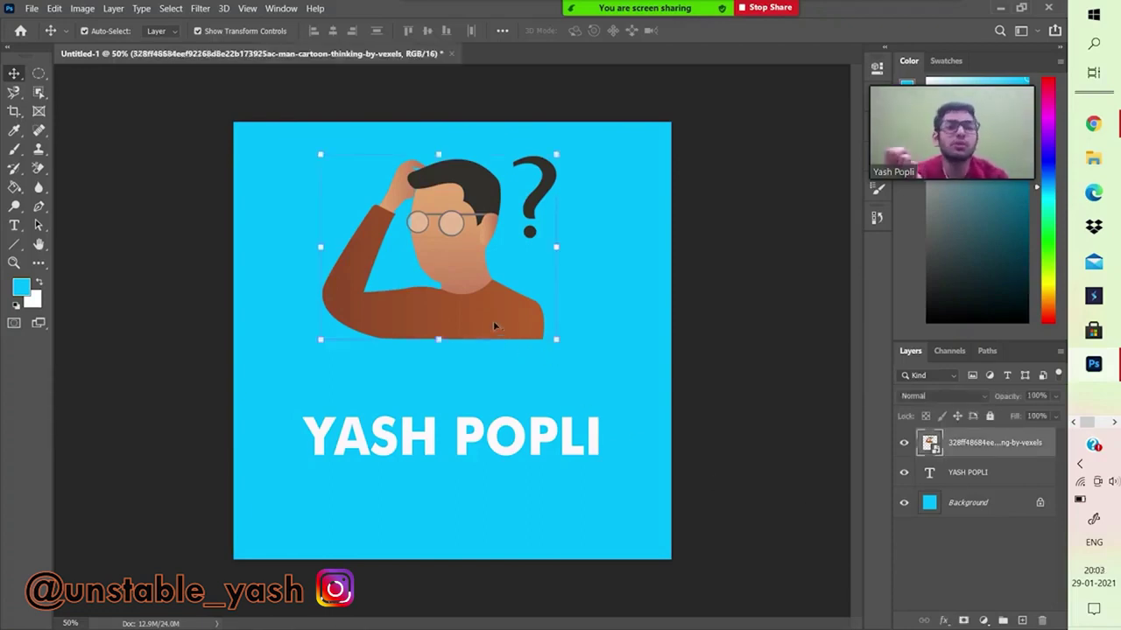
click(412, 442)
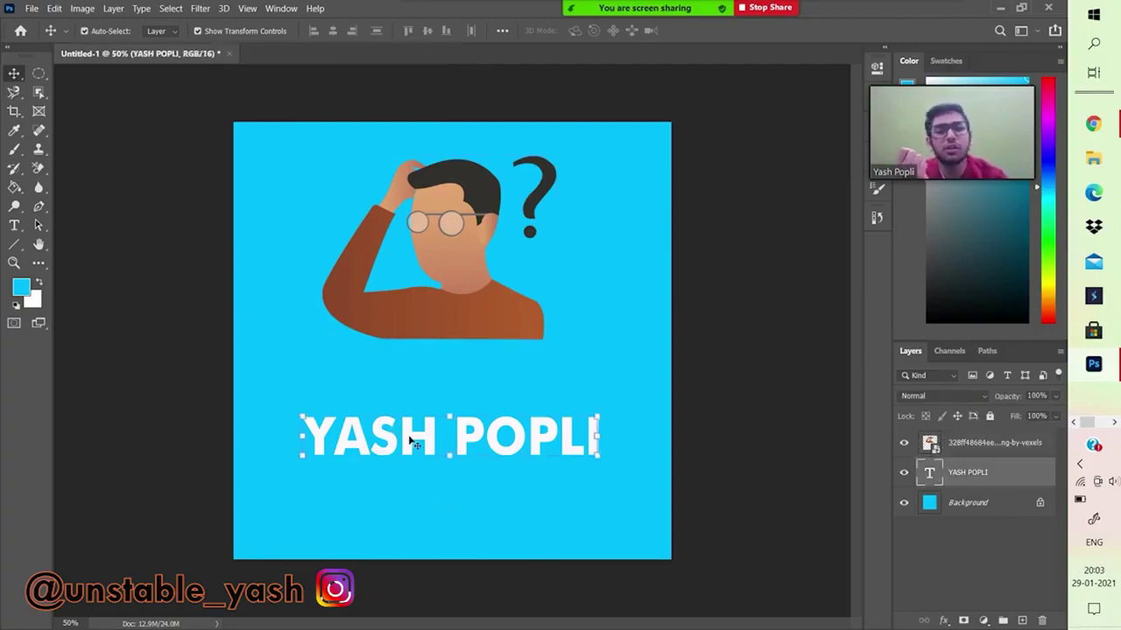
click(973, 444)
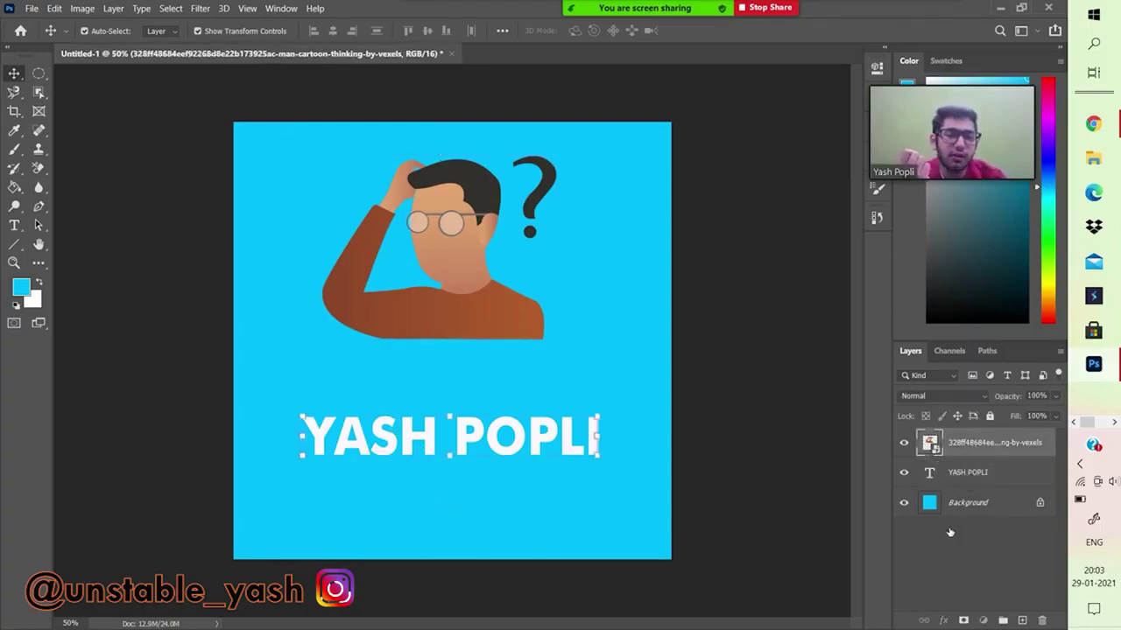
click(954, 473)
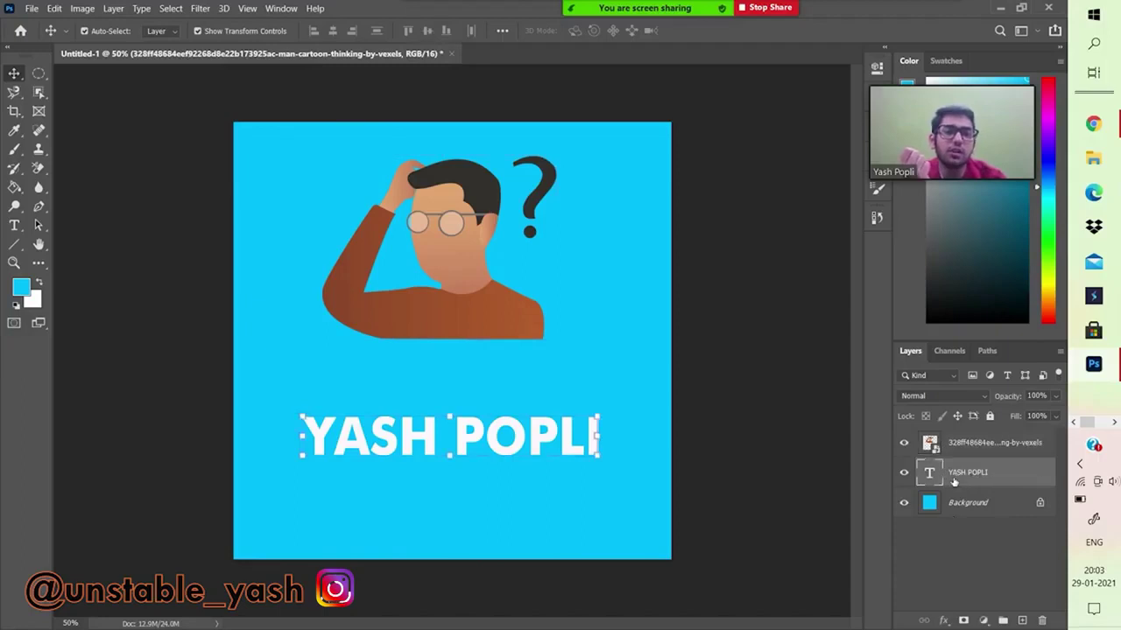
click(945, 622)
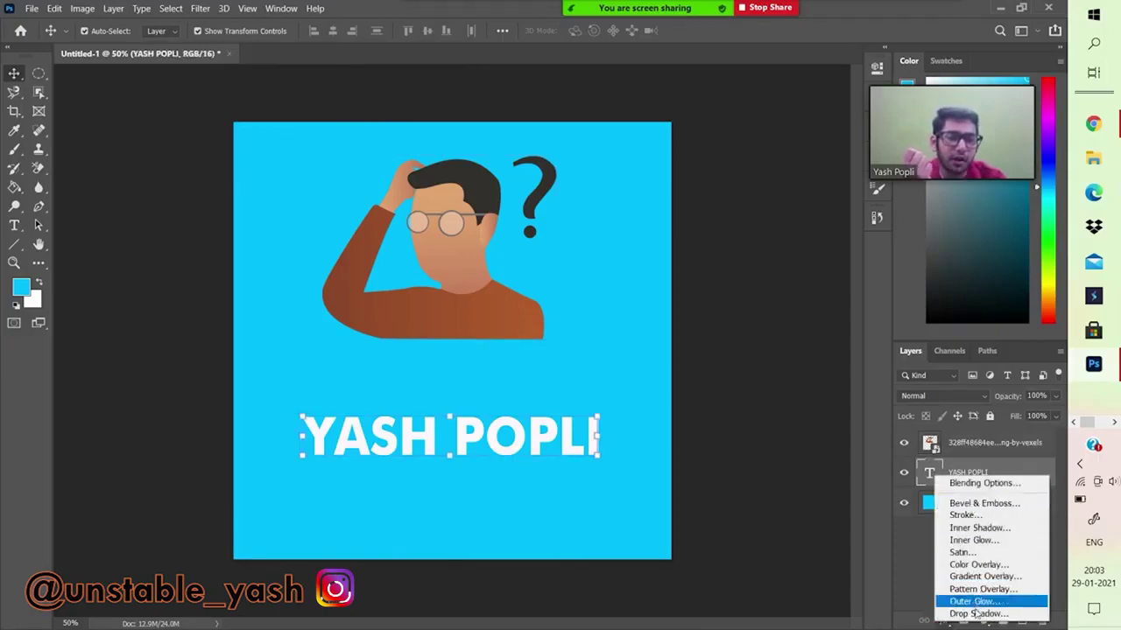
click(977, 614)
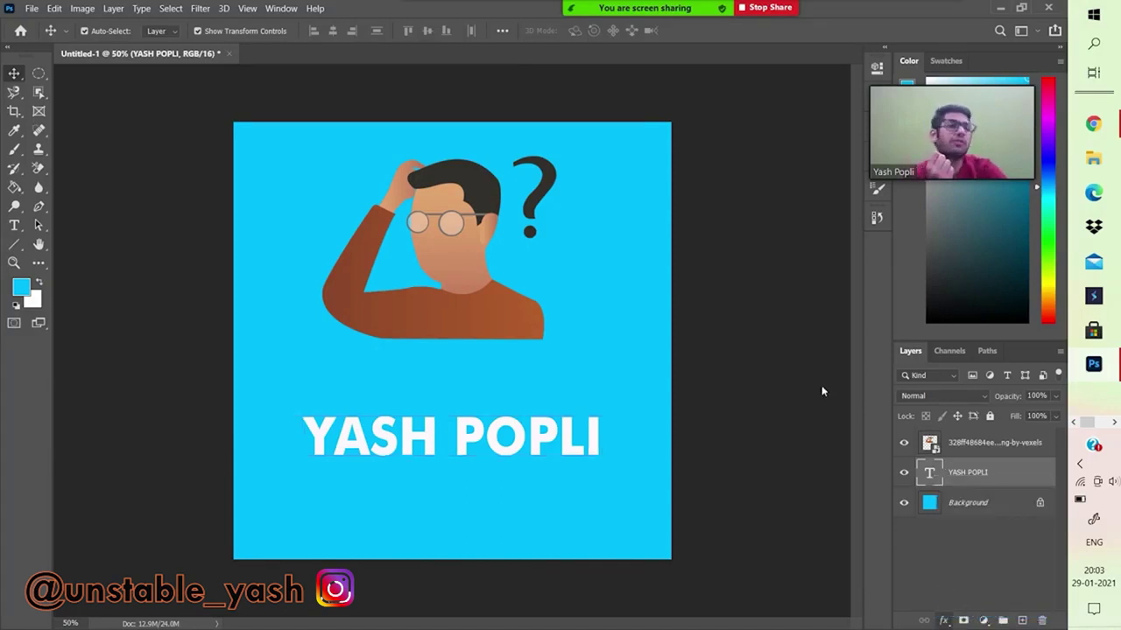
drag(639, 221, 555, 50)
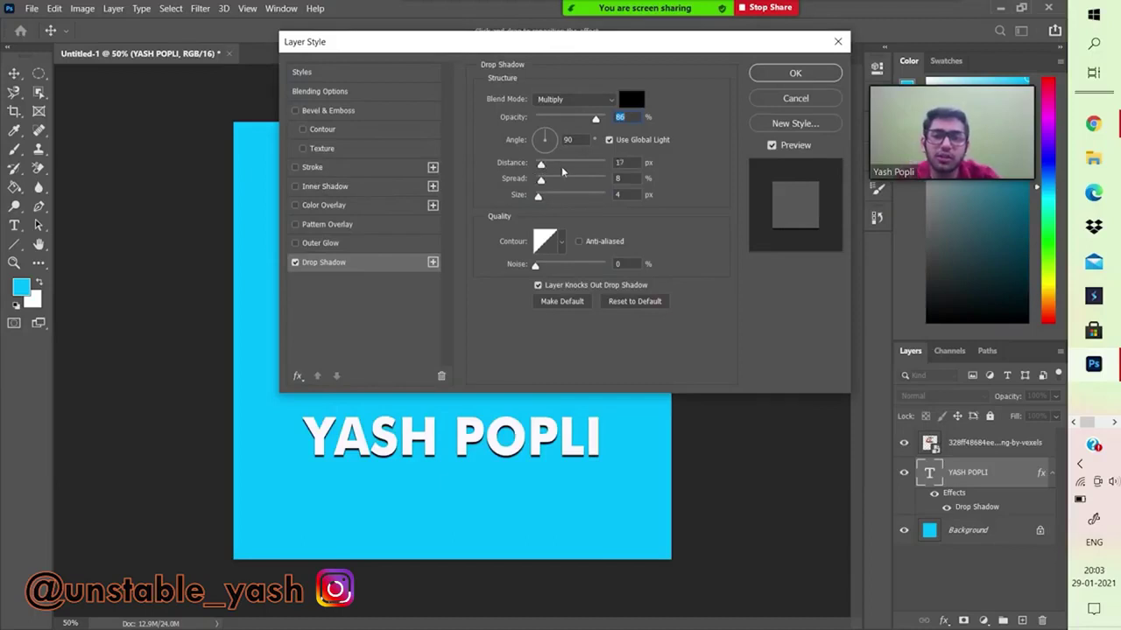
mouse_move(542, 165)
mouse_down()
mouse_move(568, 170)
mouse_move(545, 181)
mouse_move(562, 184)
mouse_move(558, 200)
mouse_move(537, 201)
mouse_move(544, 181)
mouse_up()
drag(595, 117, 551, 120)
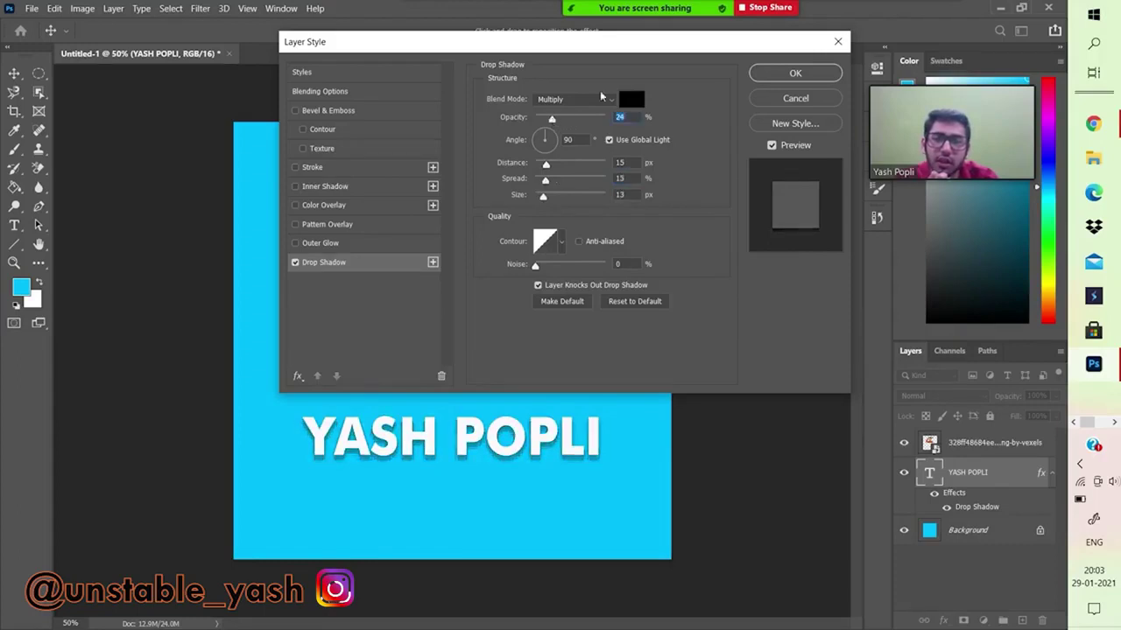
- Recolour the text's drop shadow to dark blue 005d96 and apply it at 6% opacity
click(629, 99)
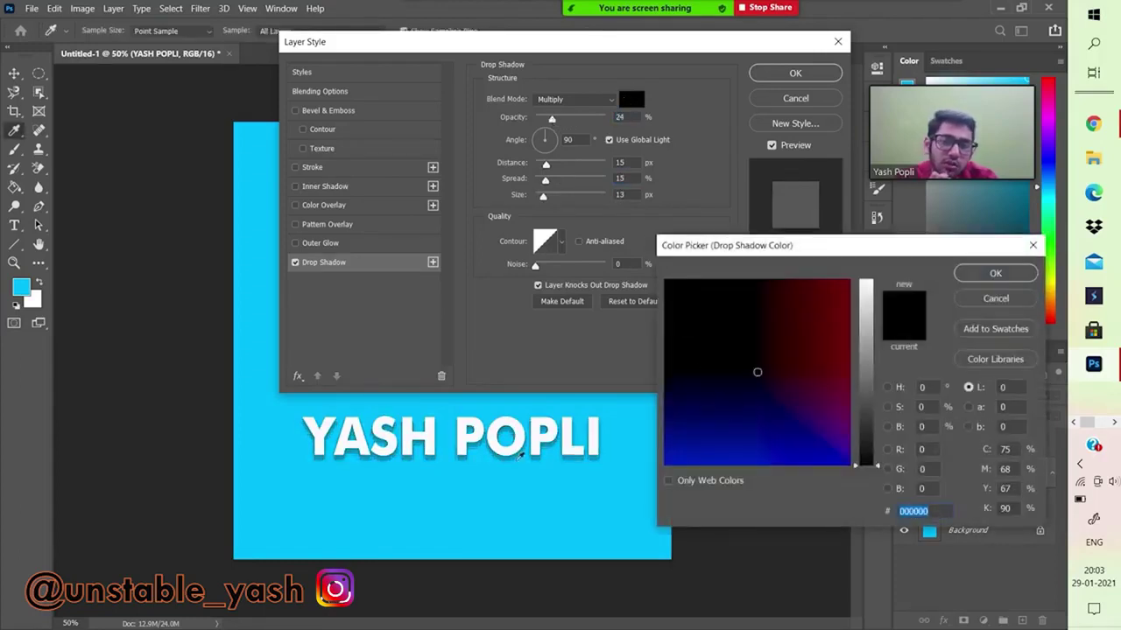
click(525, 477)
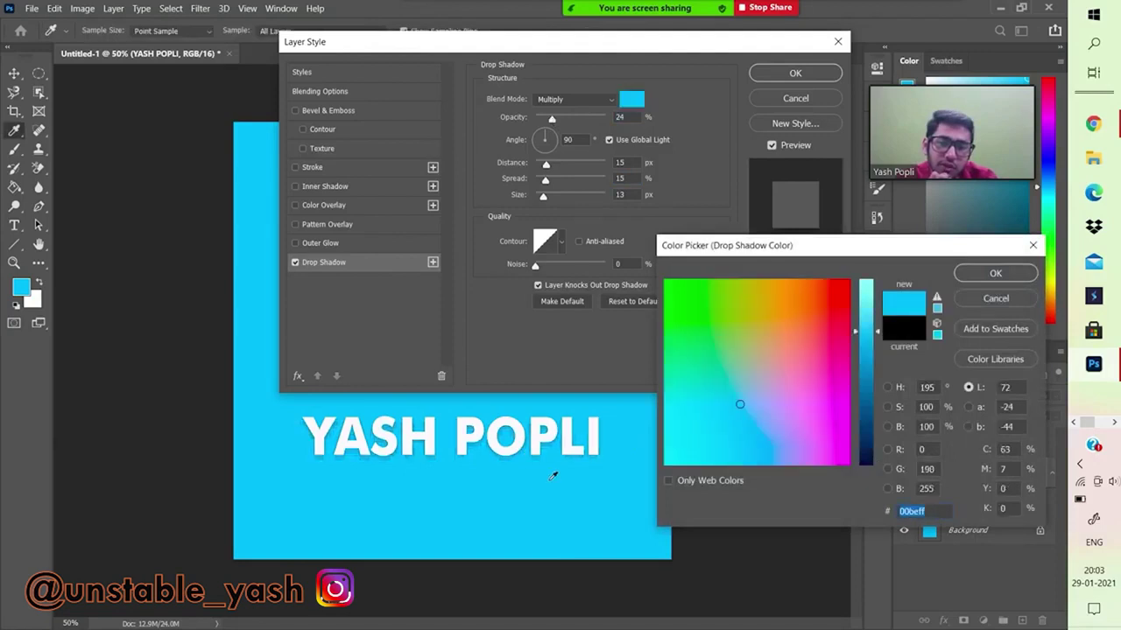
drag(881, 346, 882, 405)
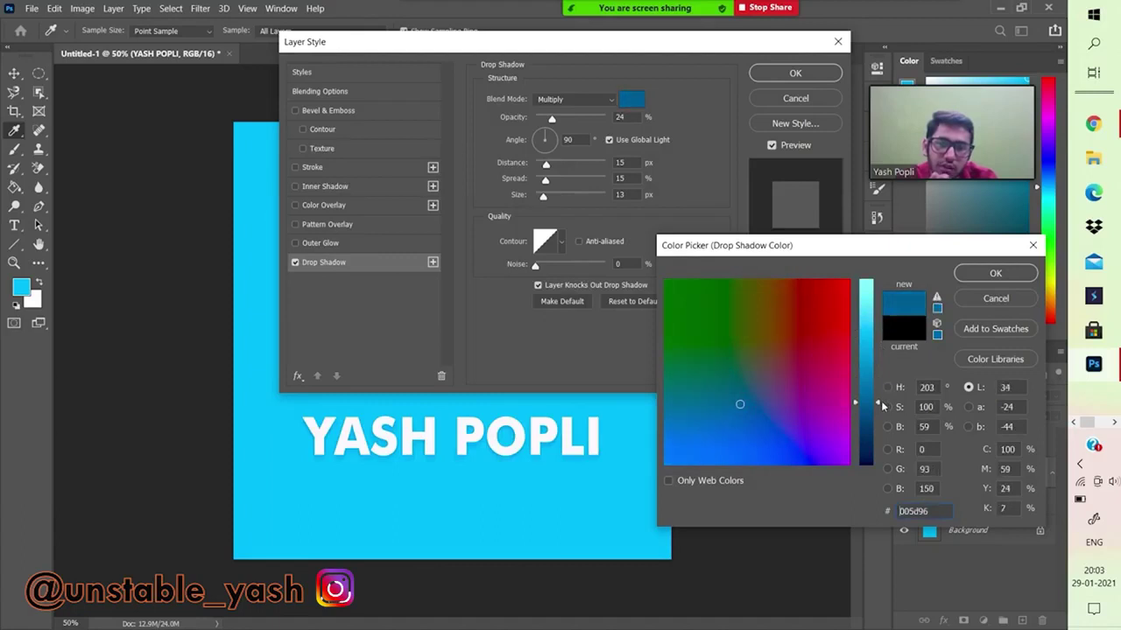
click(995, 274)
drag(554, 122, 540, 124)
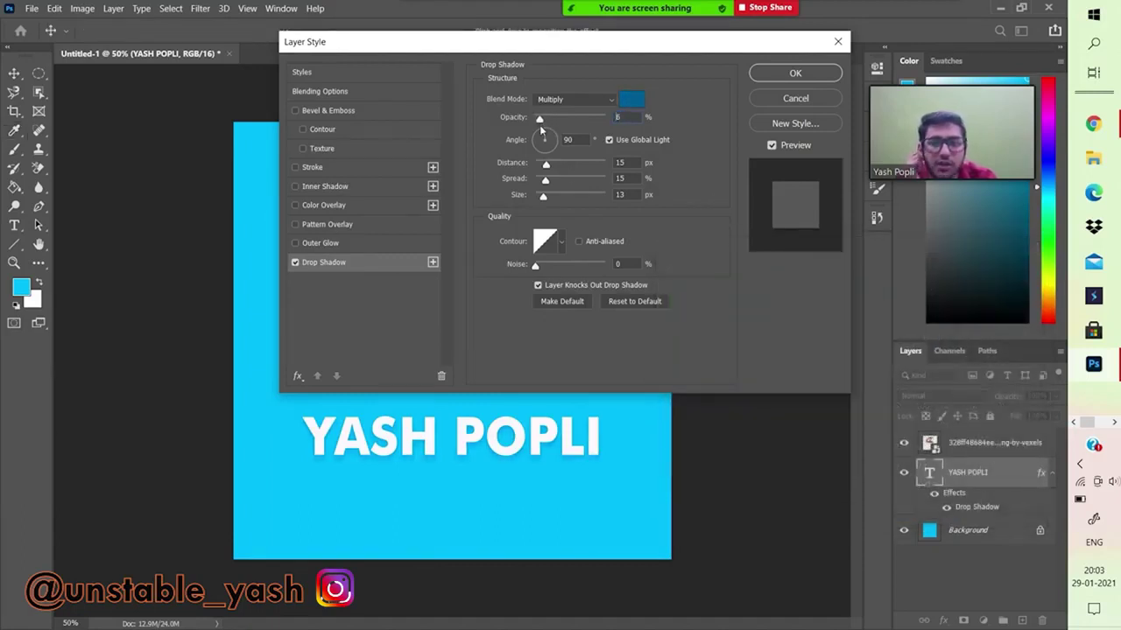
click(780, 72)
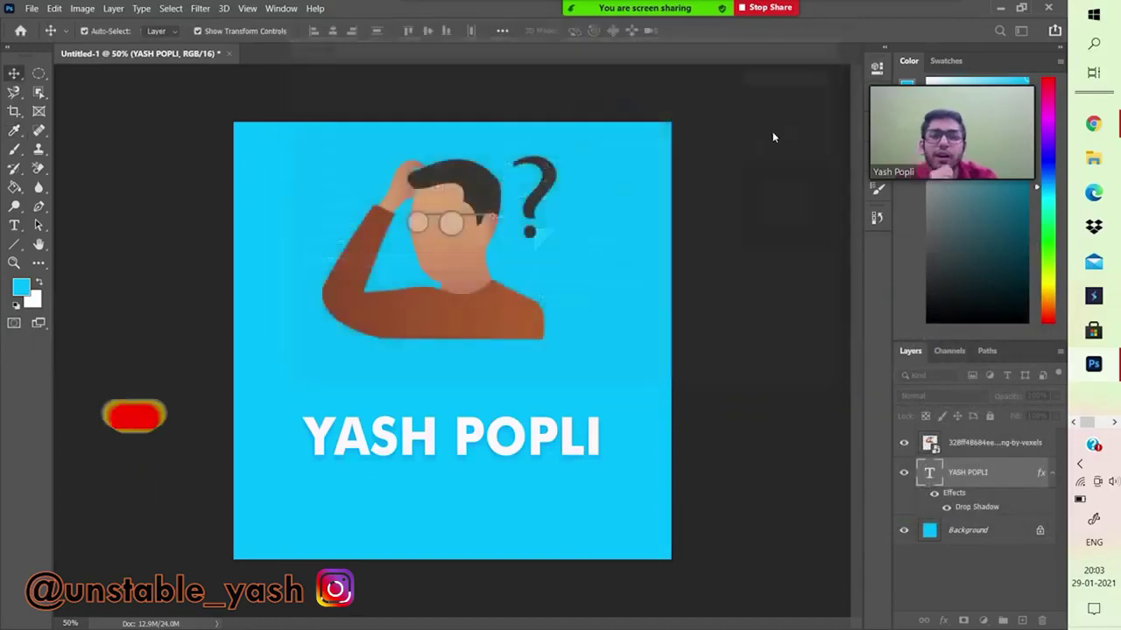
click(567, 525)
click(543, 449)
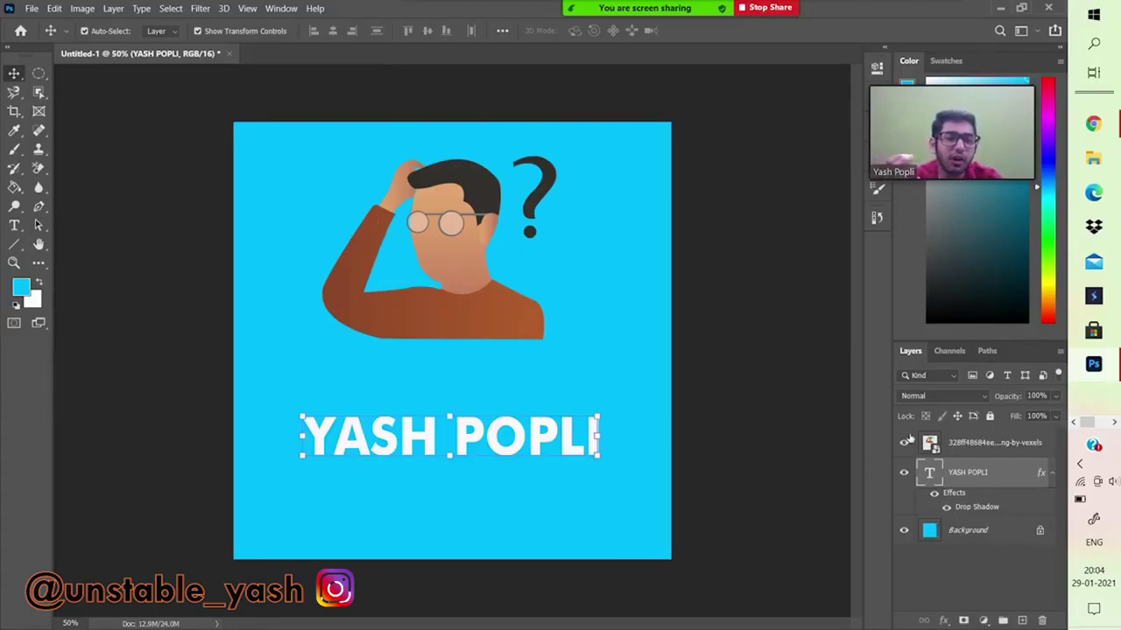
- Add a dark blue drop shadow to the cartoon man layer with 6% opacity, 15 px distance, 15% spread and 13 px size
click(987, 452)
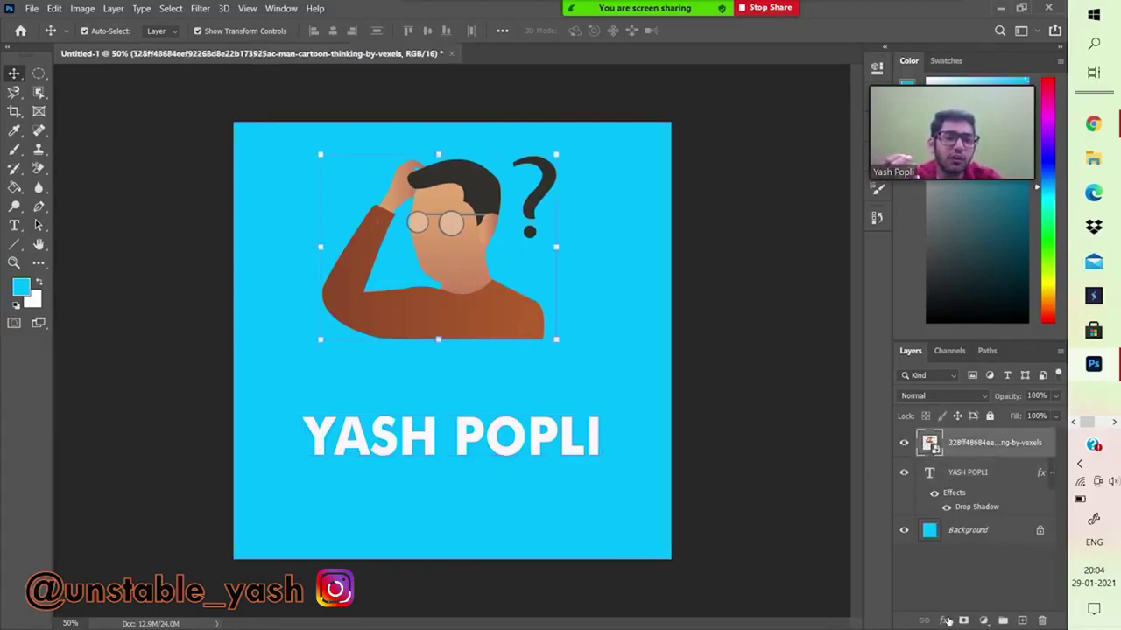
click(946, 621)
click(979, 610)
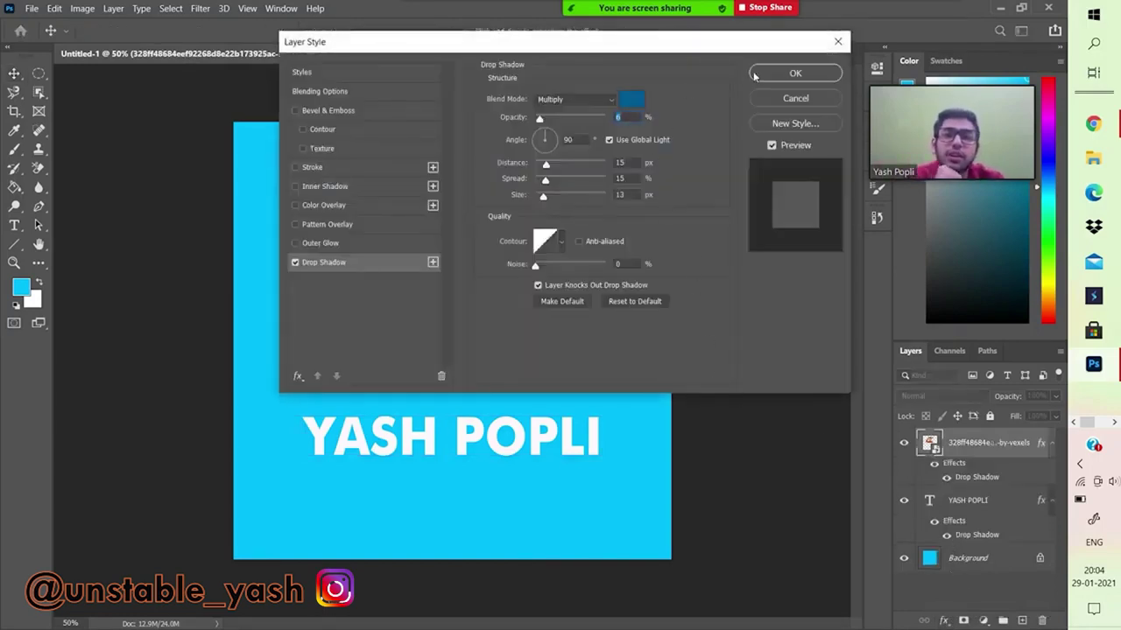
click(753, 76)
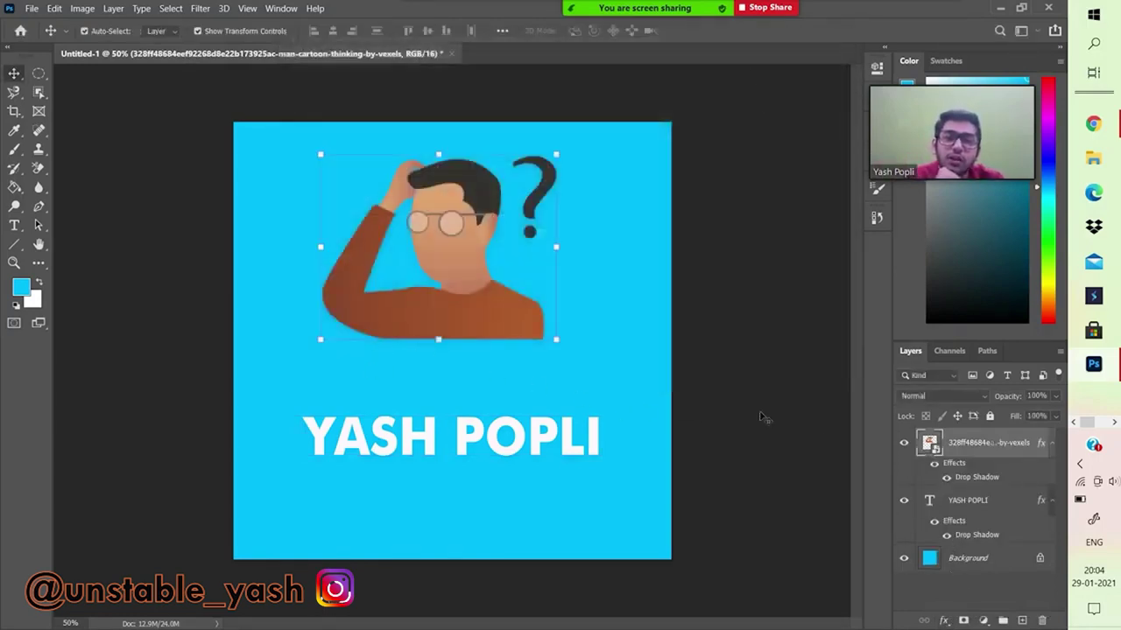
click(760, 418)
click(537, 322)
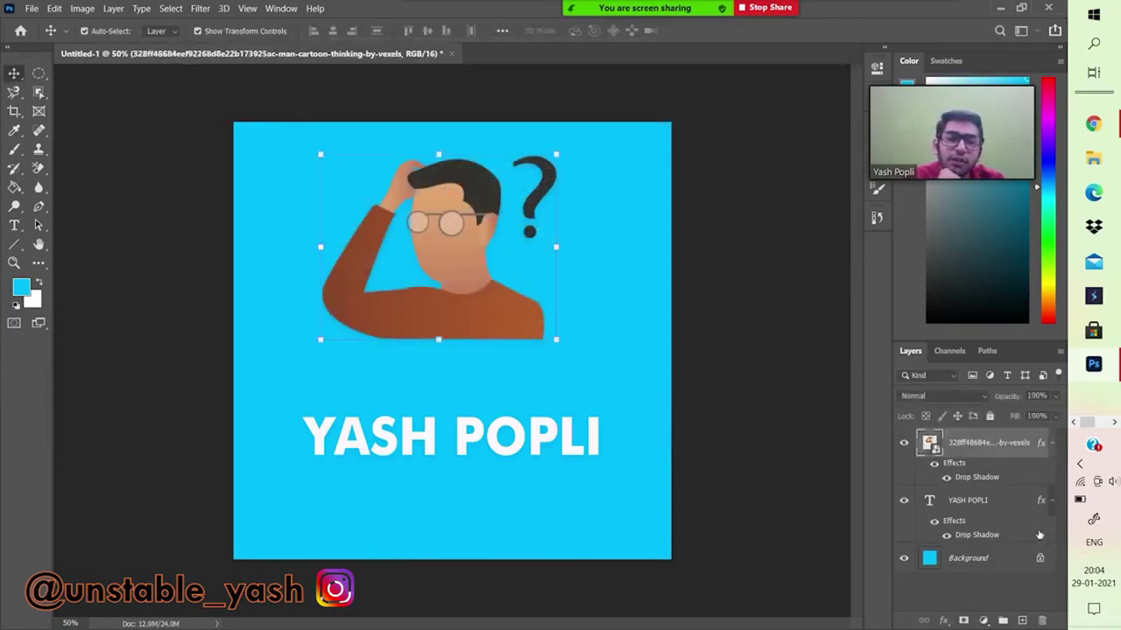
double_click(971, 478)
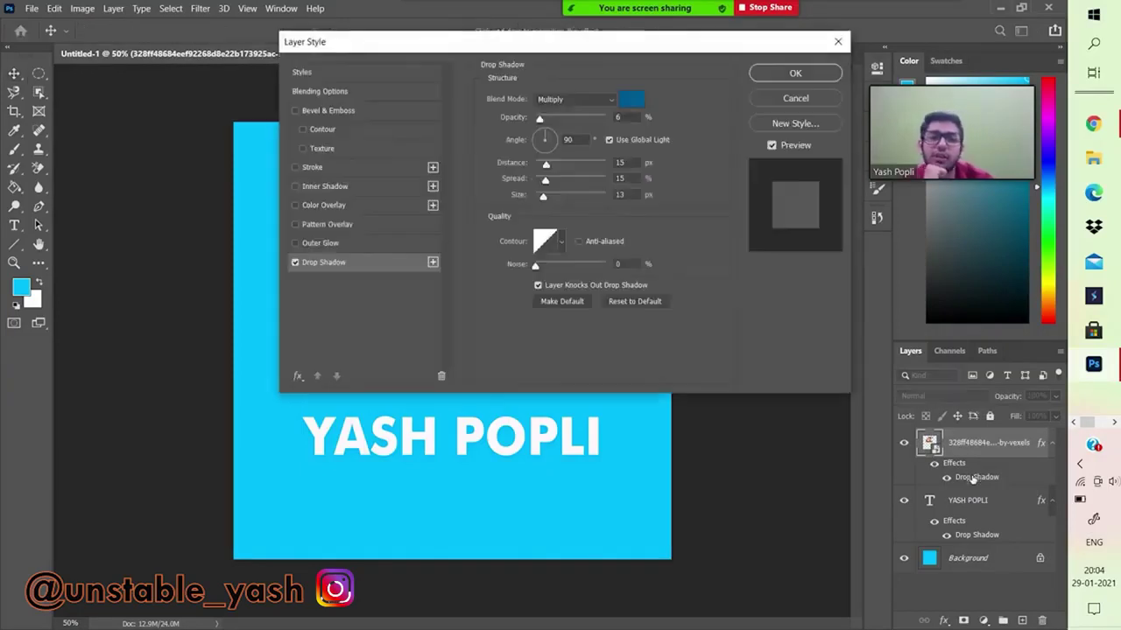
click(833, 43)
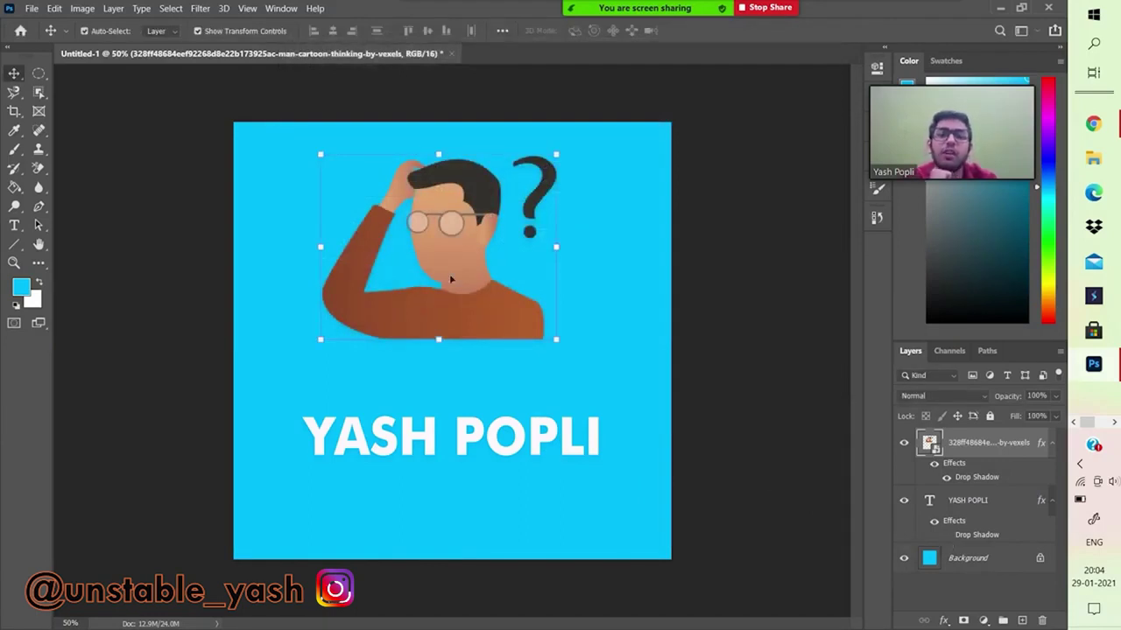
- Add an outer glow to the name text layer with Normal blend mode, 100% opacity and 44% spread
click(947, 511)
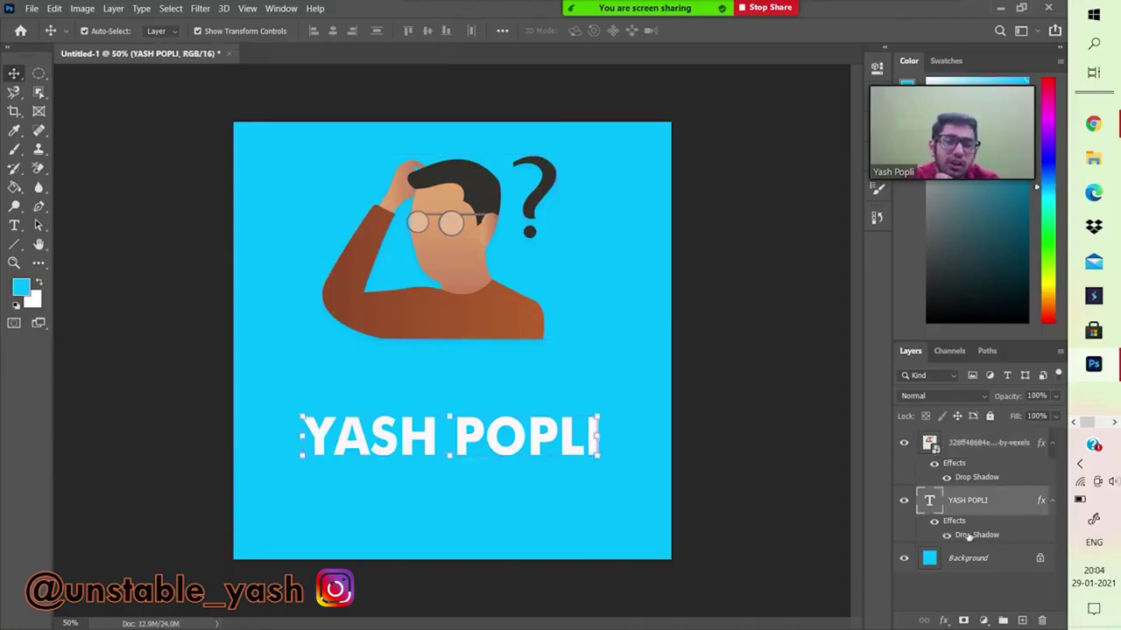
click(945, 620)
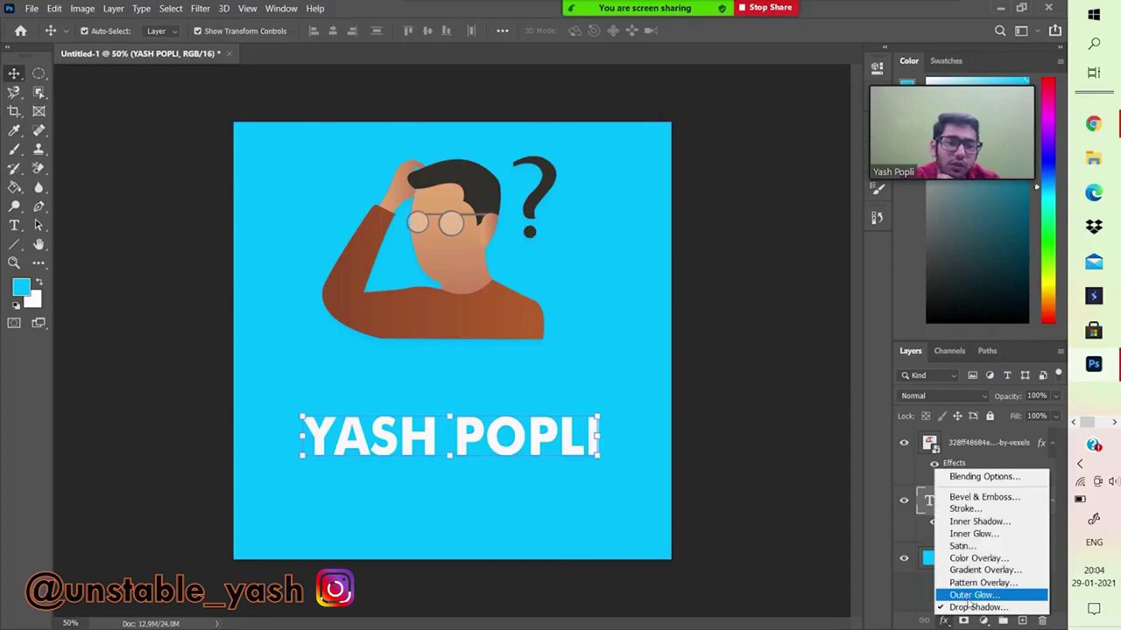
click(970, 597)
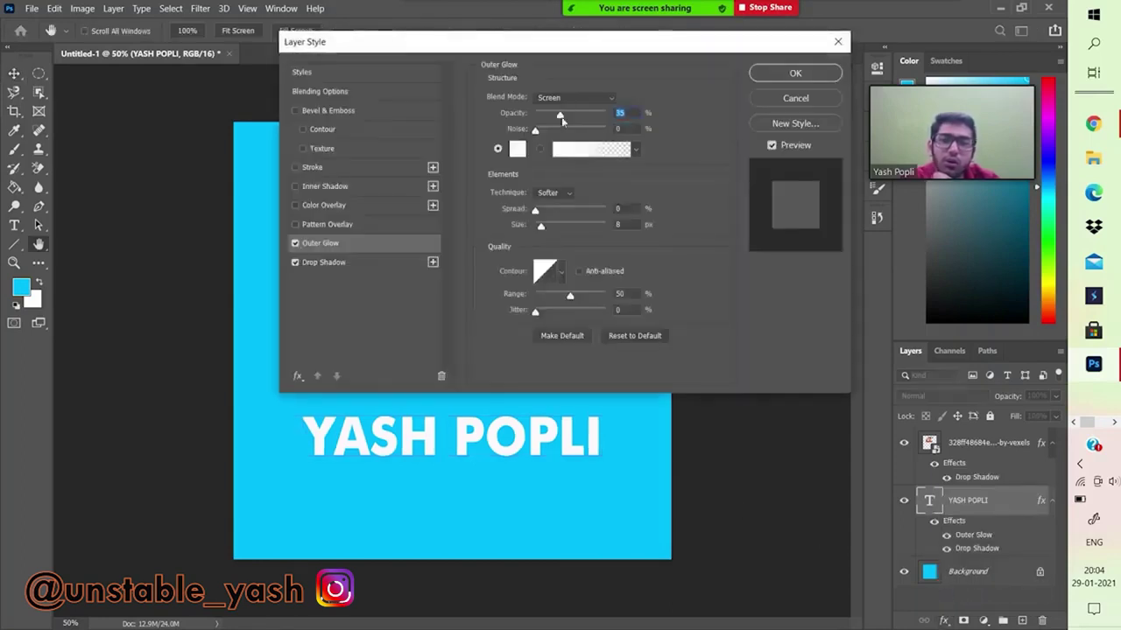
drag(565, 48, 729, 50)
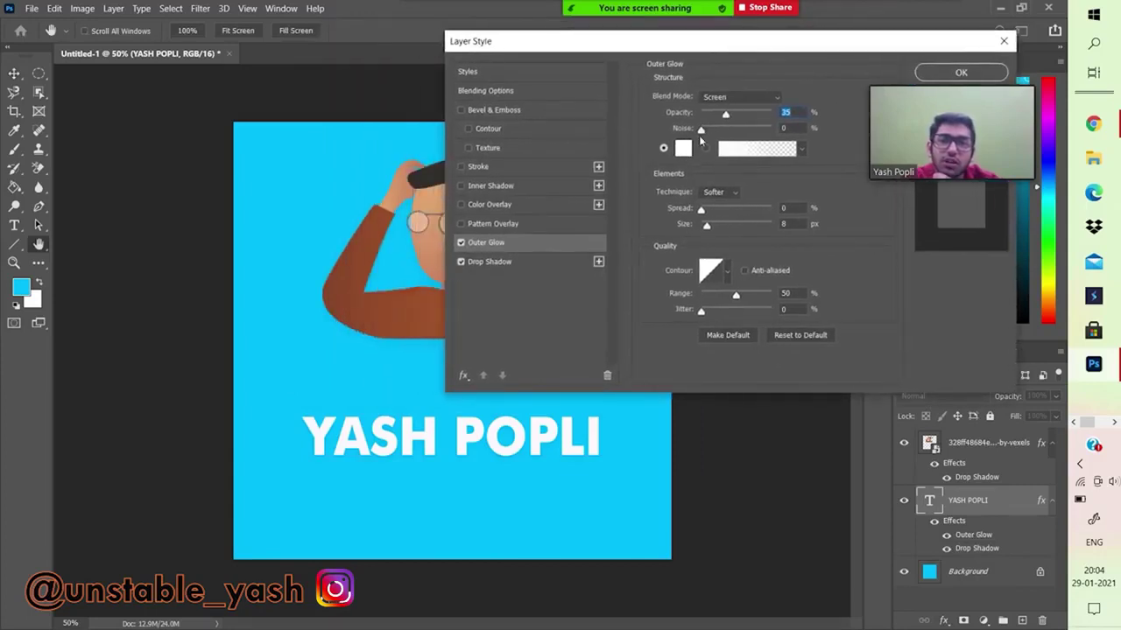
mouse_move(703, 130)
mouse_down()
mouse_move(770, 130)
mouse_move(784, 118)
mouse_move(700, 145)
mouse_up()
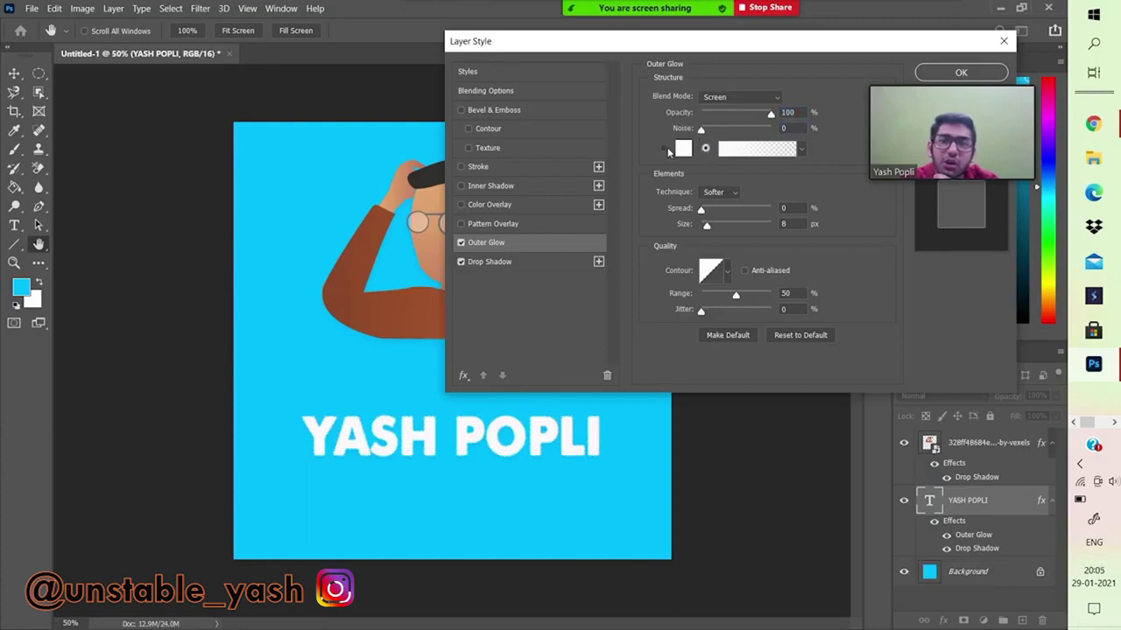
click(737, 97)
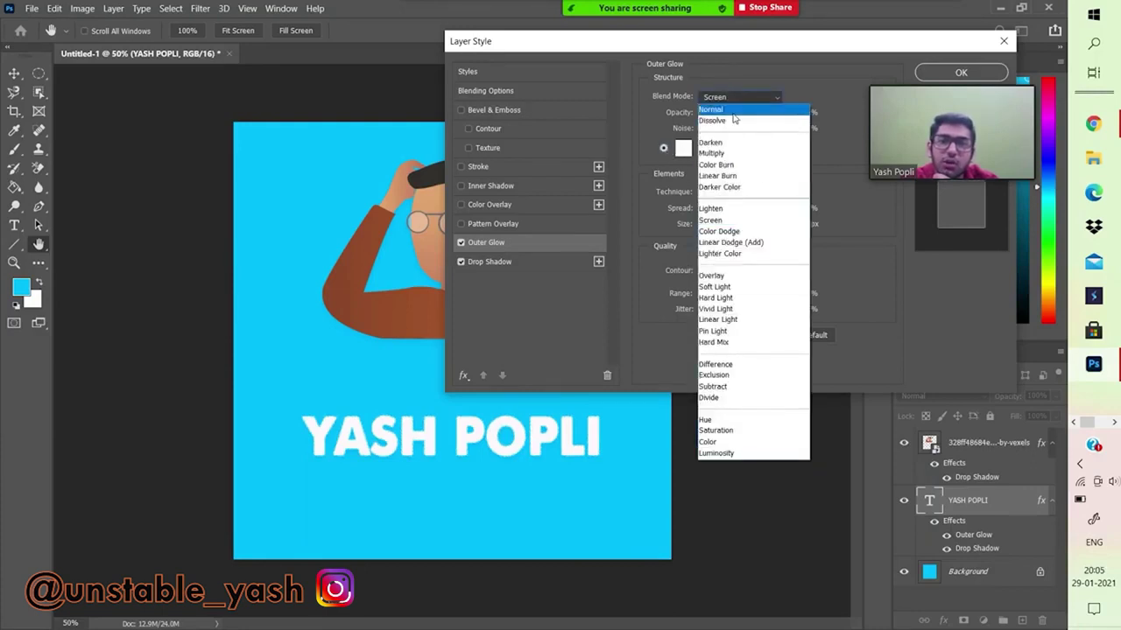
click(732, 105)
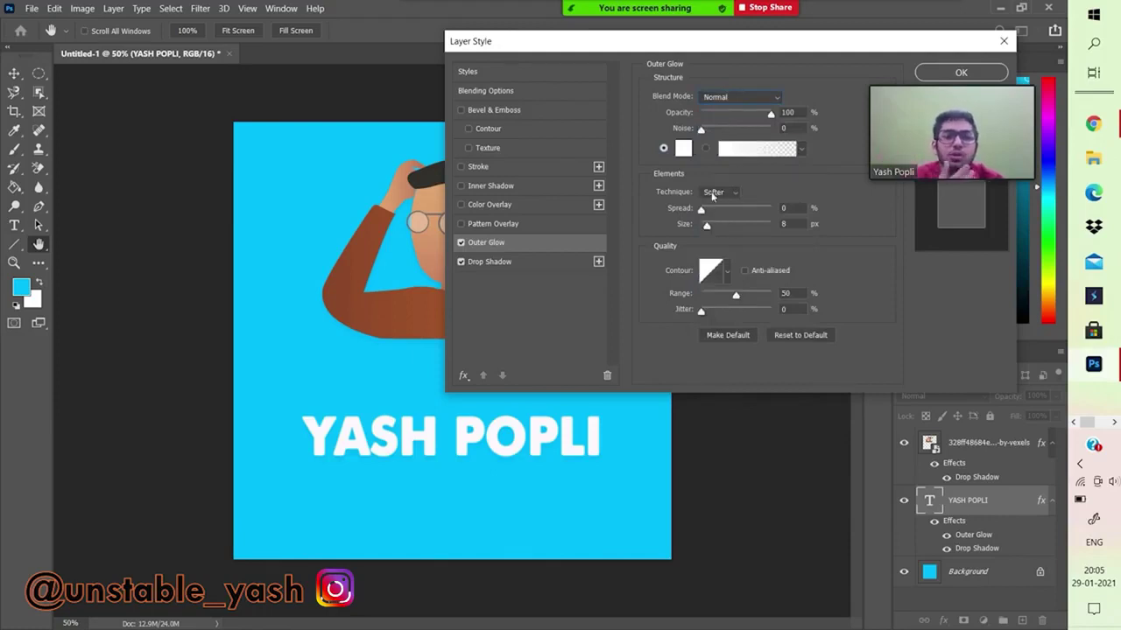
drag(702, 213, 731, 215)
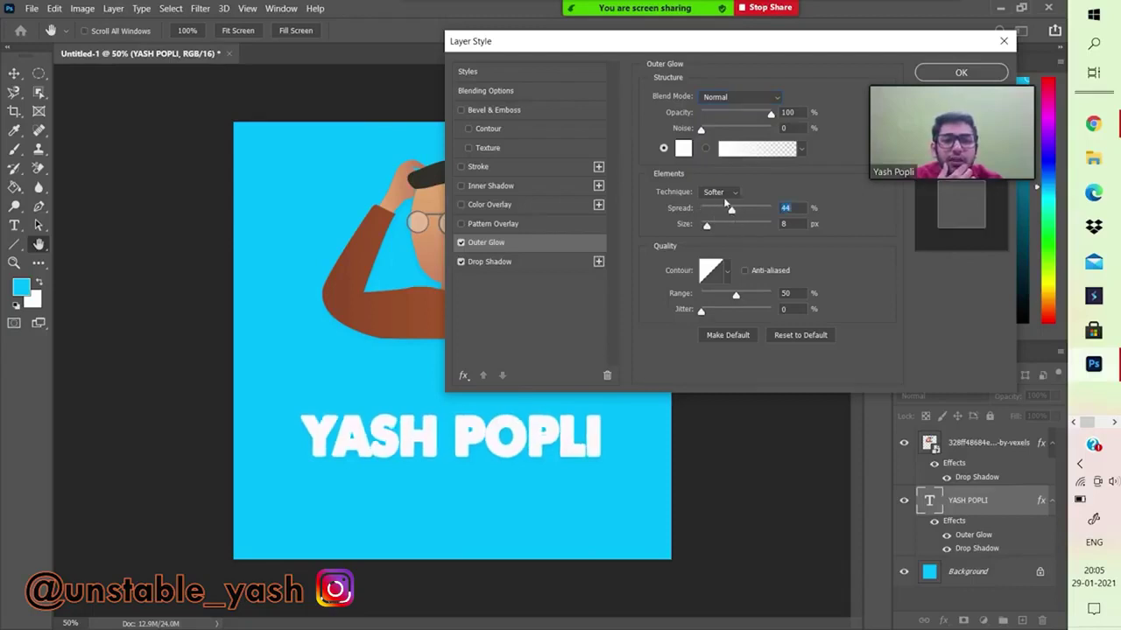
- Colour the text's outer glow green 00ff00 and apply it with 0% spread, 122 px size and 0% jitter
click(683, 148)
click(665, 281)
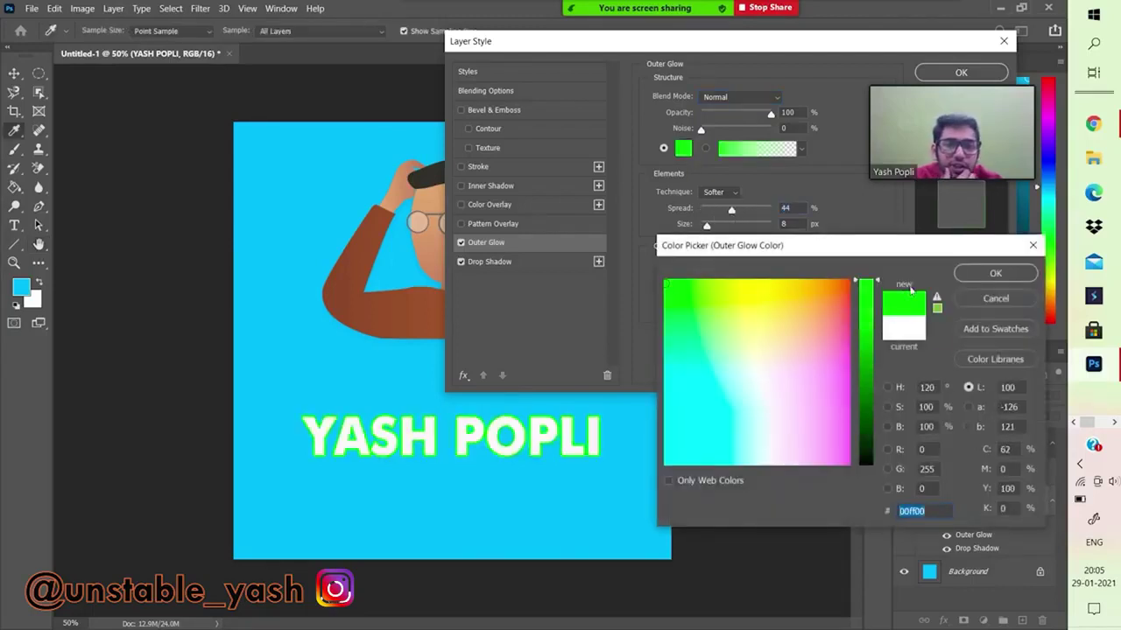
click(972, 276)
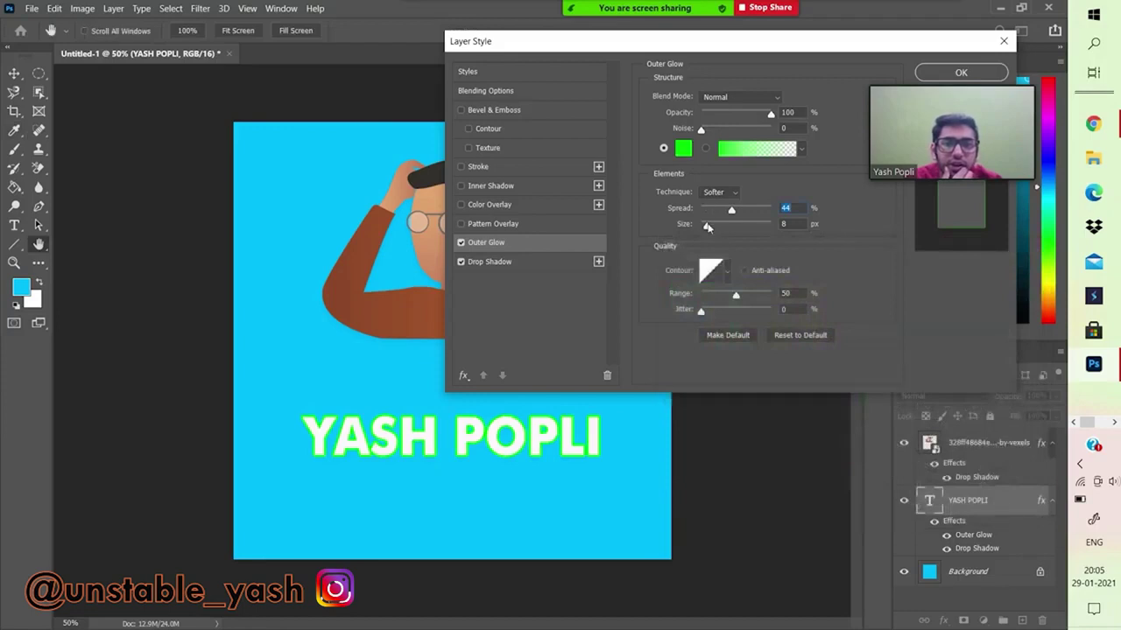
mouse_move(707, 227)
mouse_down()
mouse_move(759, 226)
mouse_move(739, 234)
mouse_move(719, 210)
mouse_move(691, 224)
mouse_up()
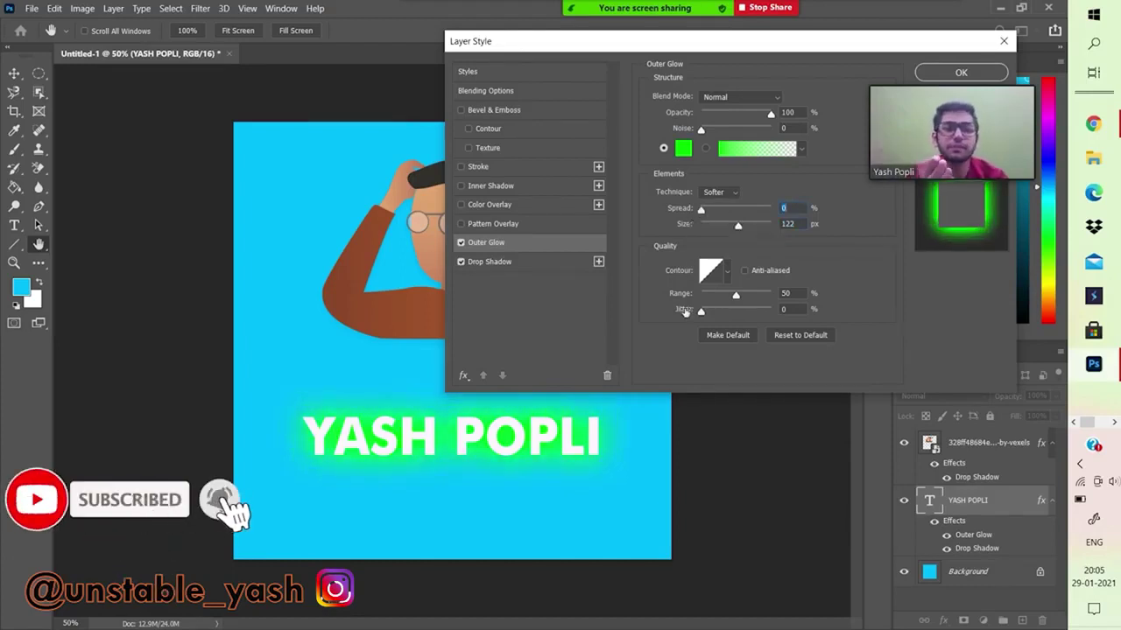
mouse_move(704, 314)
mouse_down()
mouse_move(738, 315)
mouse_move(686, 325)
mouse_up()
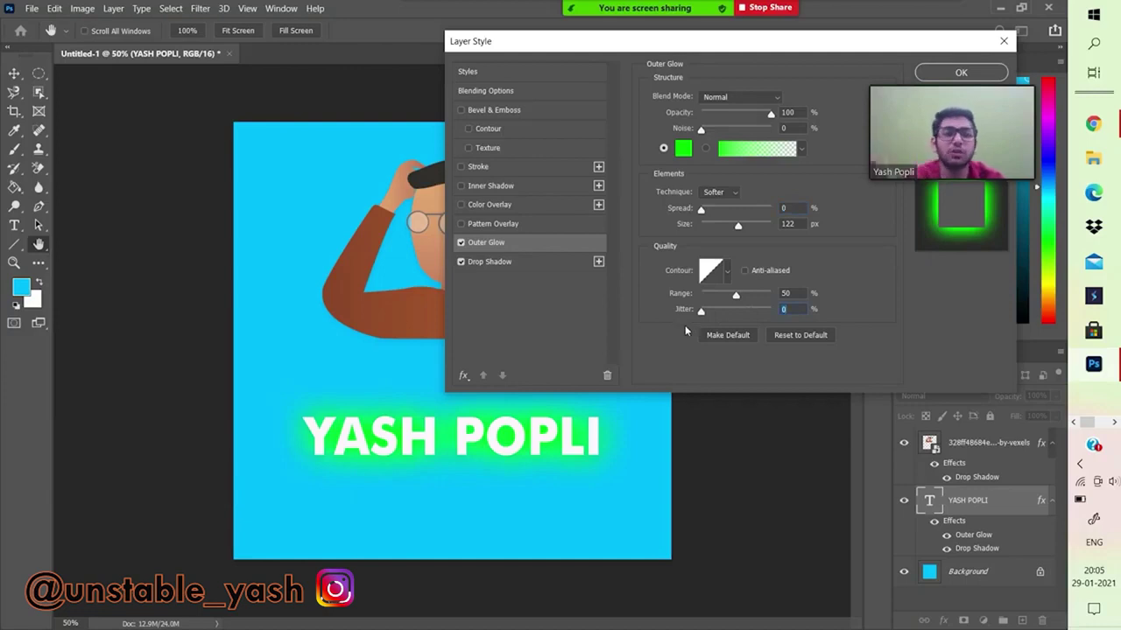
drag(1004, 94, 924, 126)
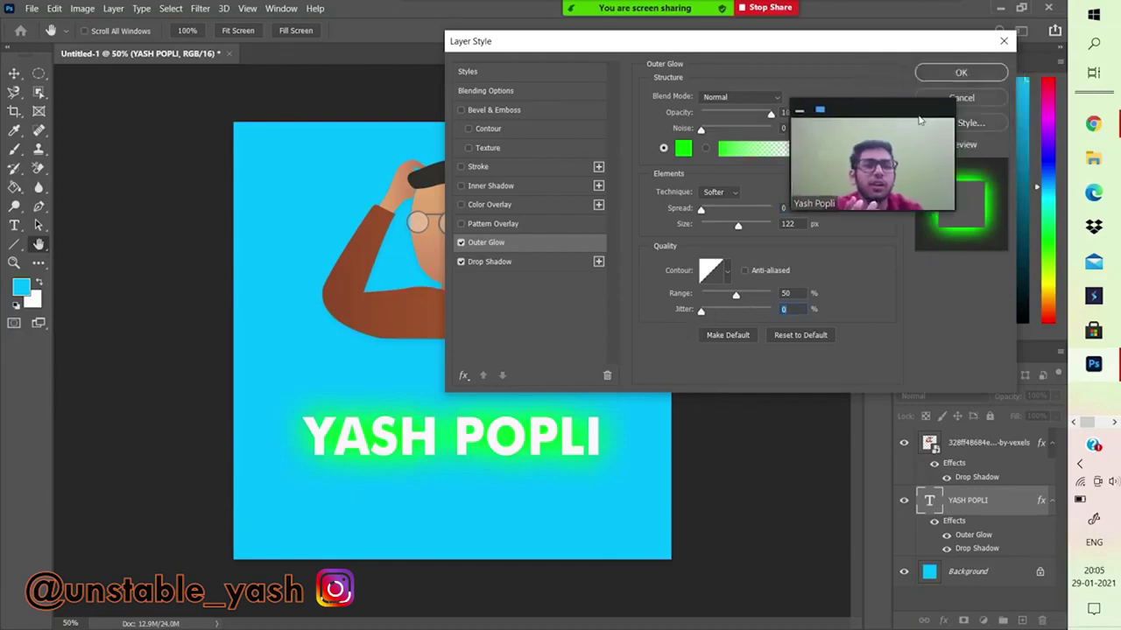
drag(934, 41, 737, 77)
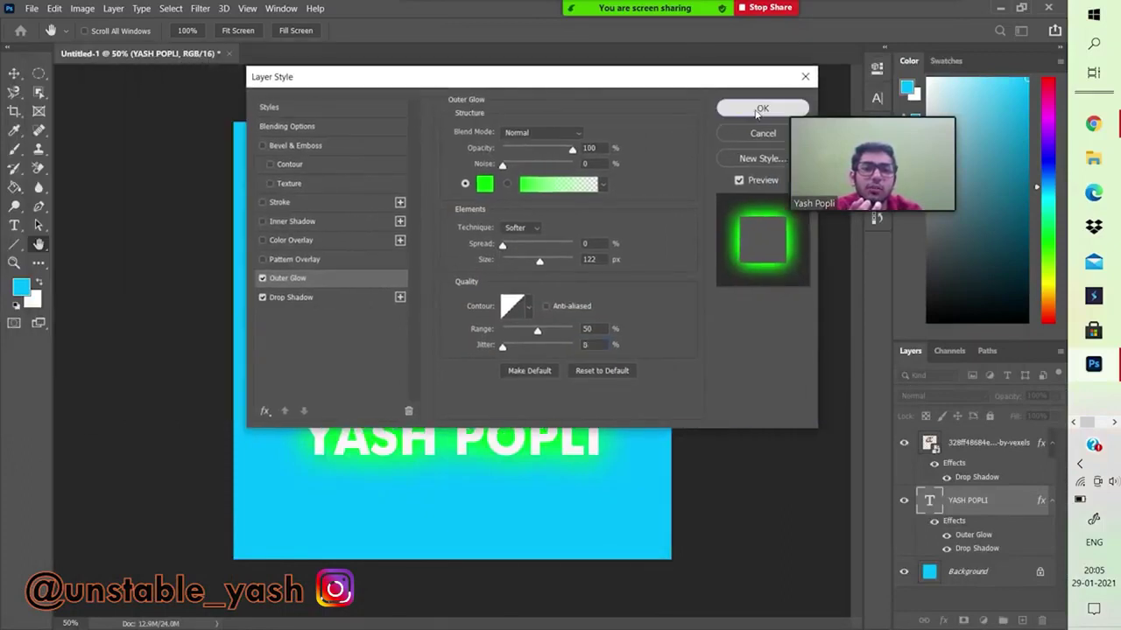
click(761, 109)
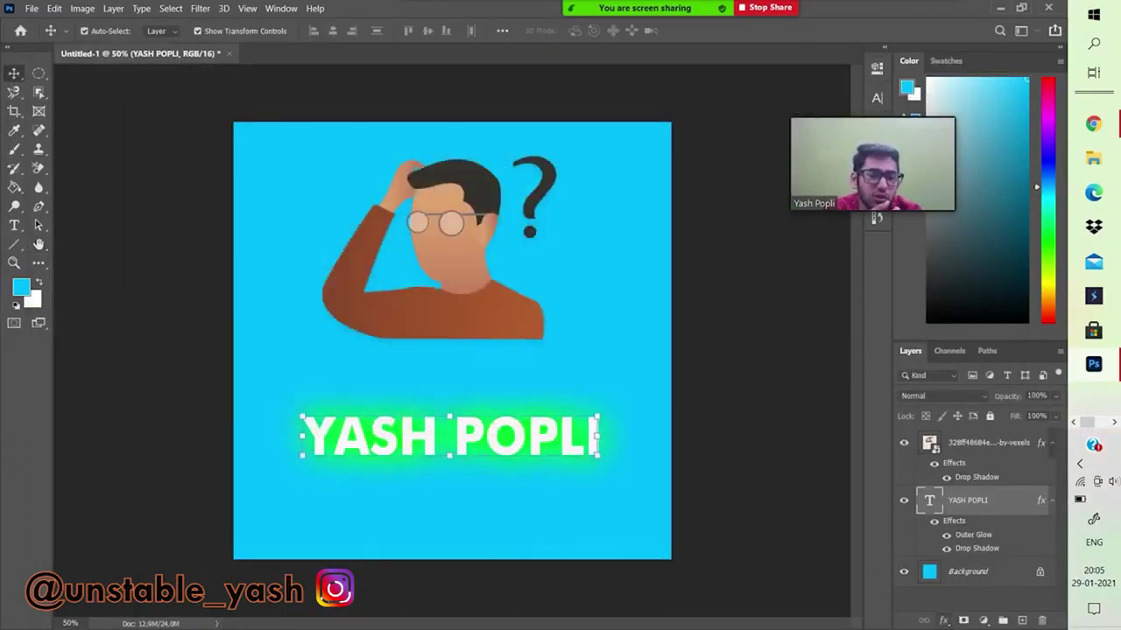
- Add a pattern overlay to the name text layer with Normal blend mode
click(944, 619)
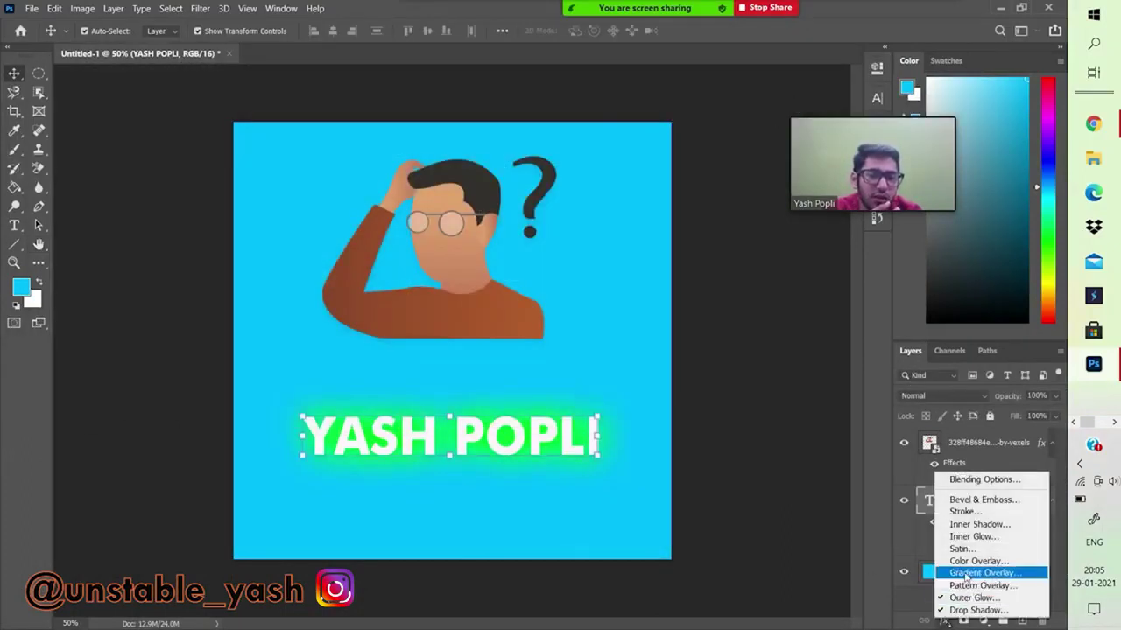
click(963, 585)
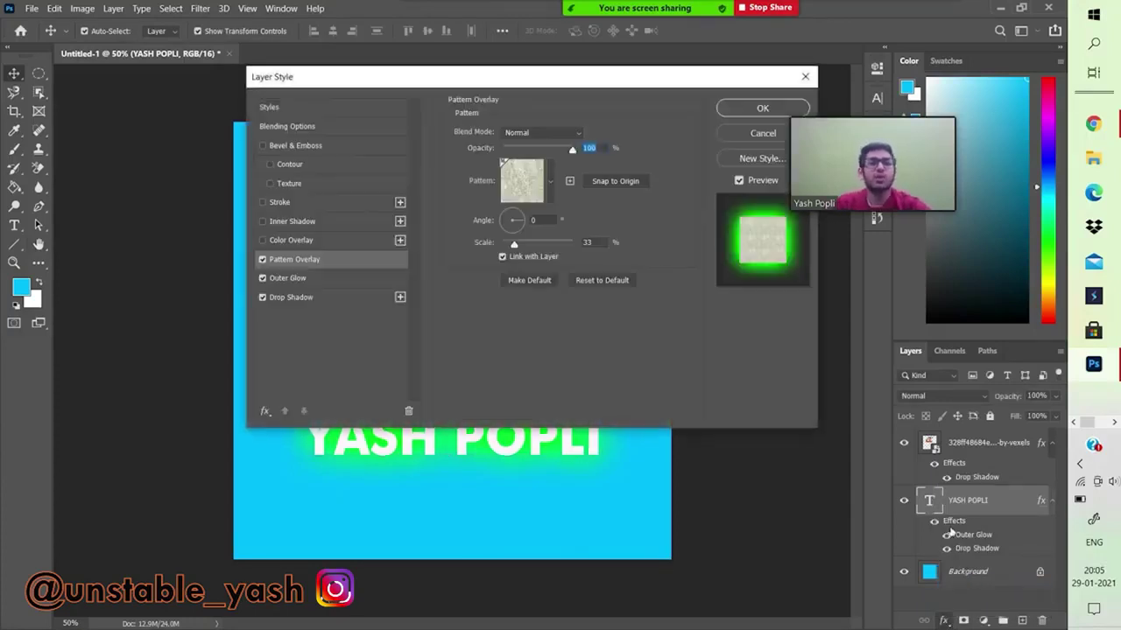
drag(557, 88, 735, 49)
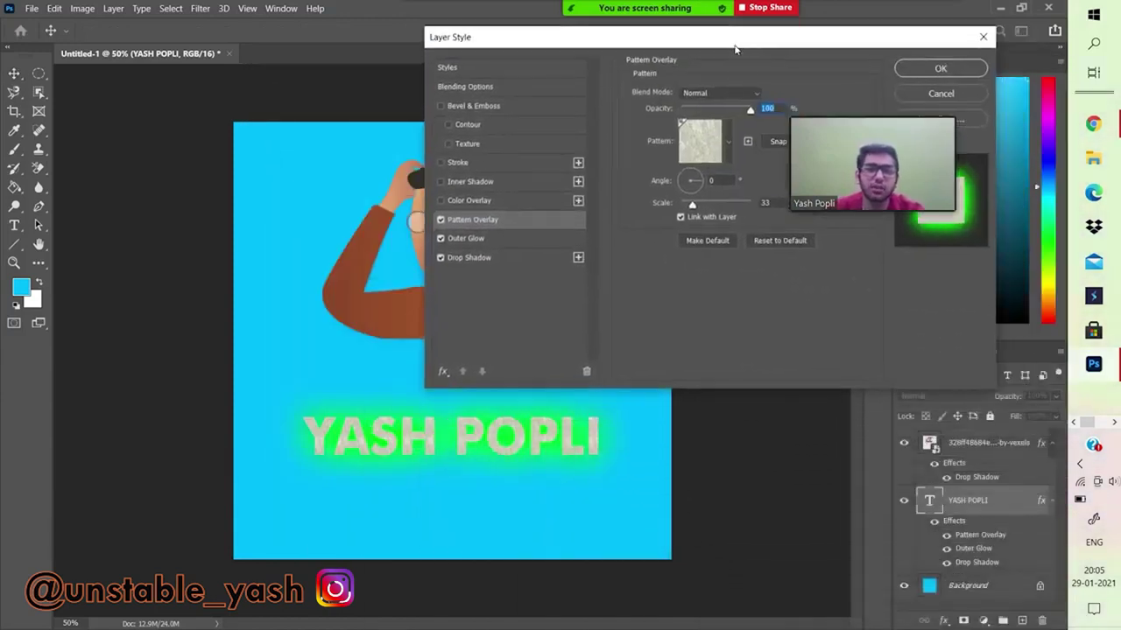
- Choose the second pattern in the Trees group for the text's overlay and apply it at 100% opacity
click(730, 143)
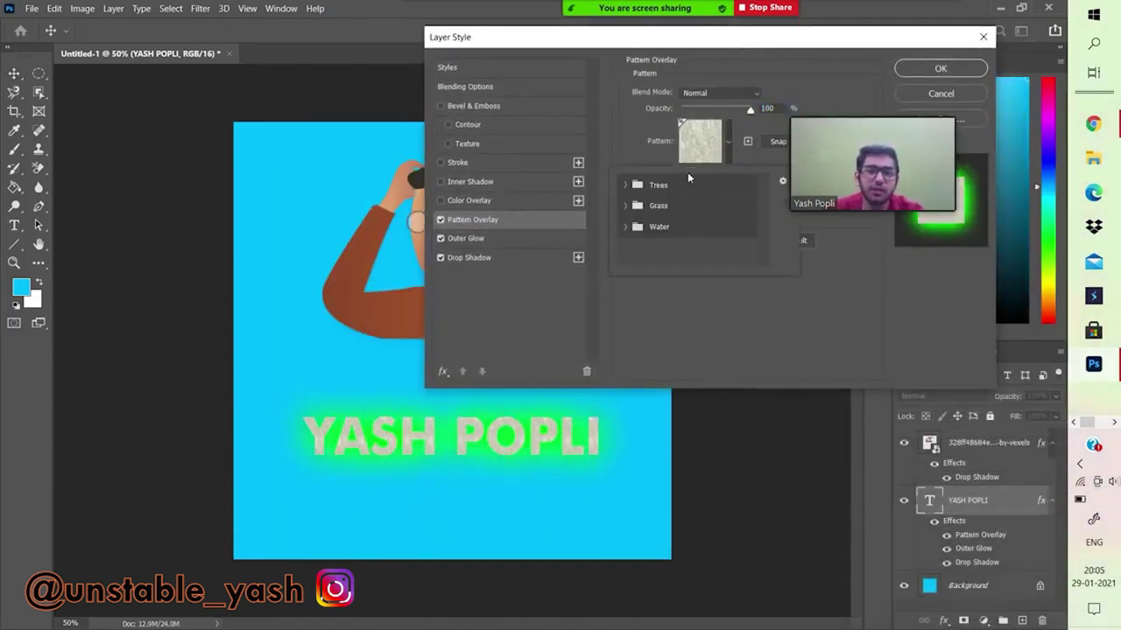
click(700, 153)
click(700, 153)
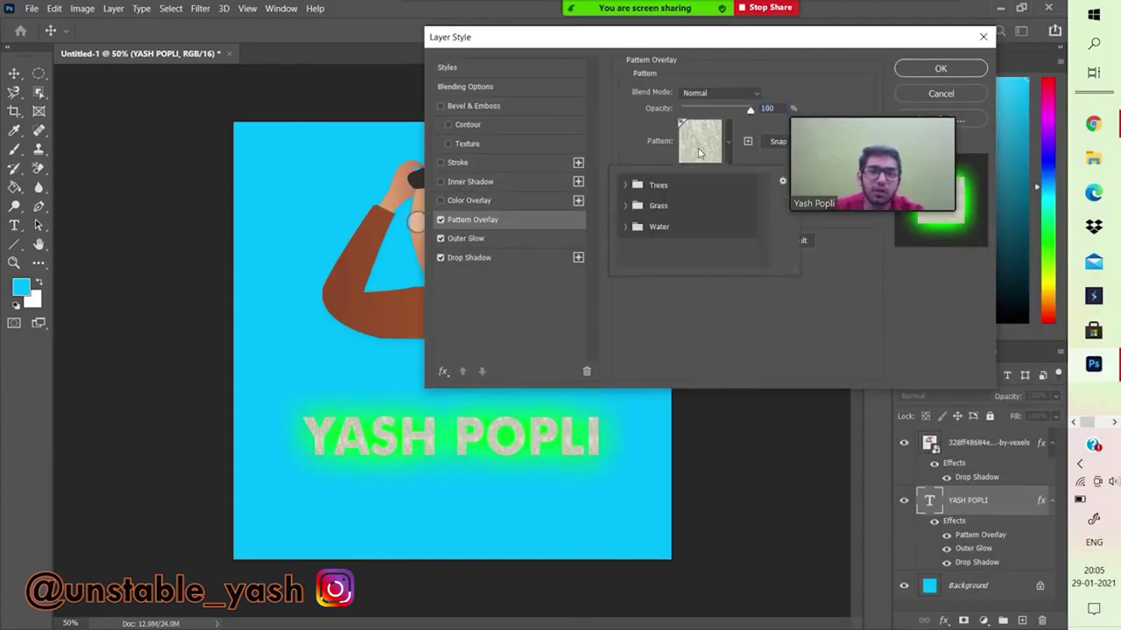
click(626, 185)
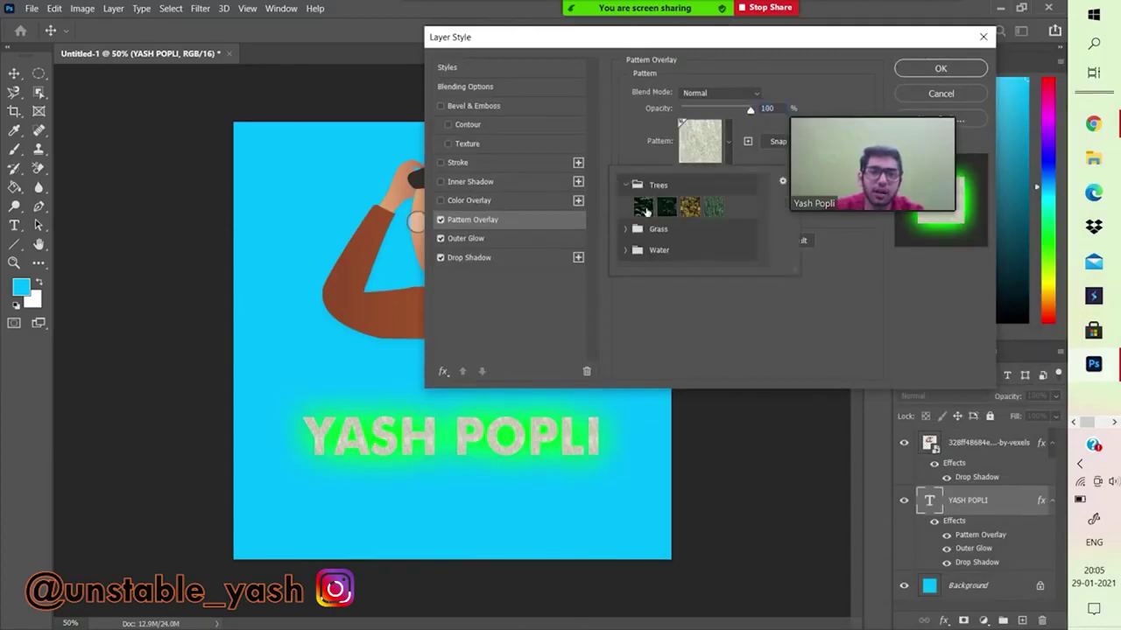
click(643, 208)
click(665, 208)
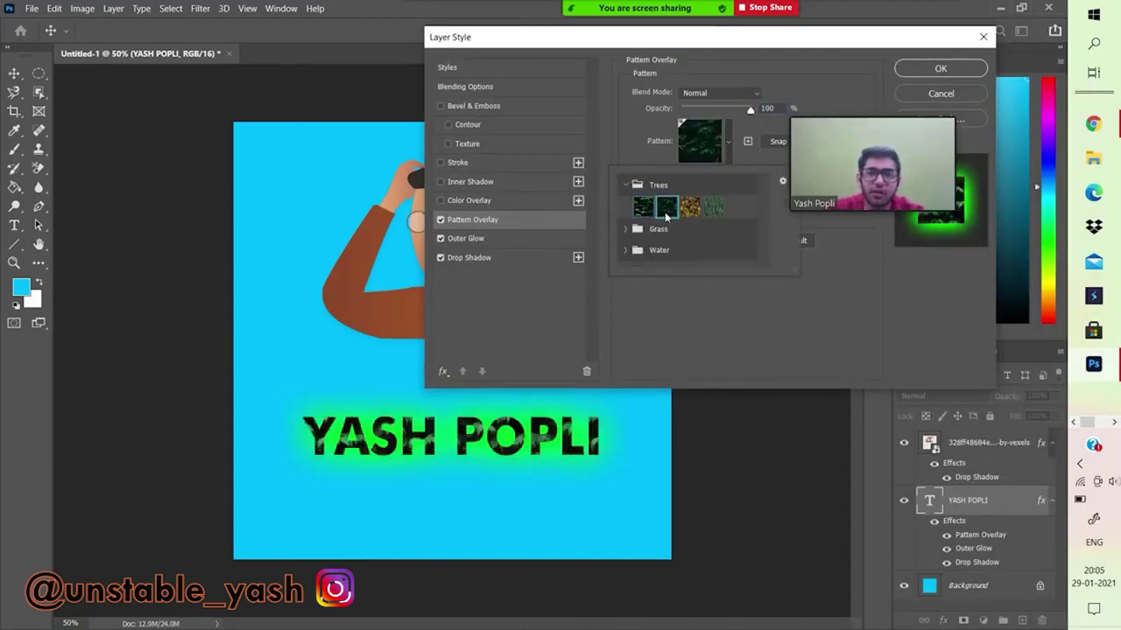
click(729, 143)
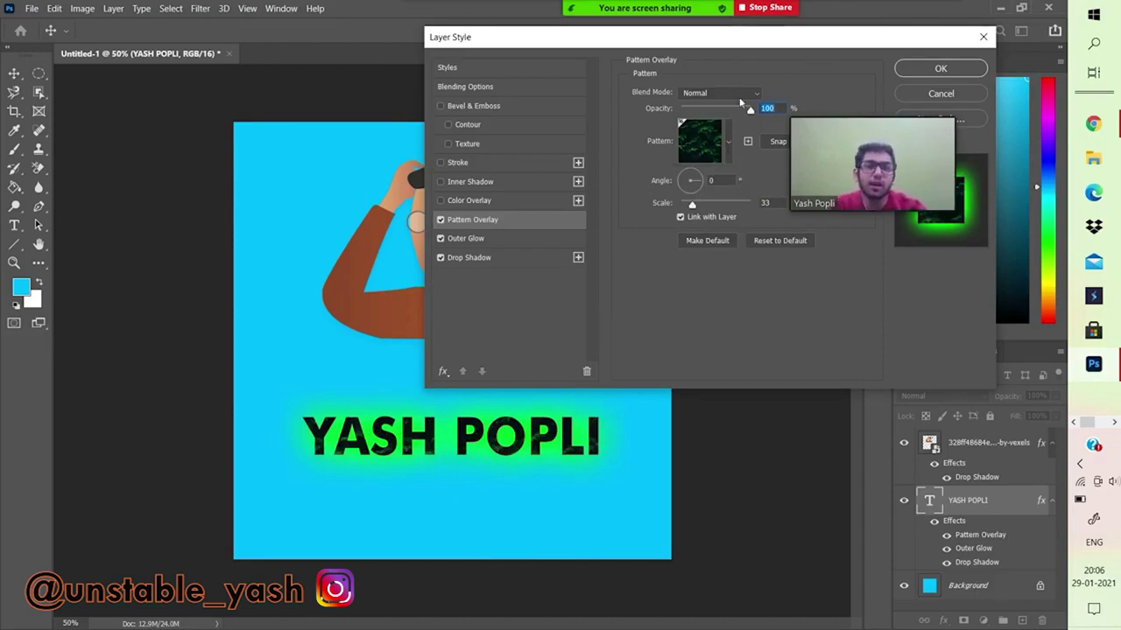
drag(749, 114, 794, 133)
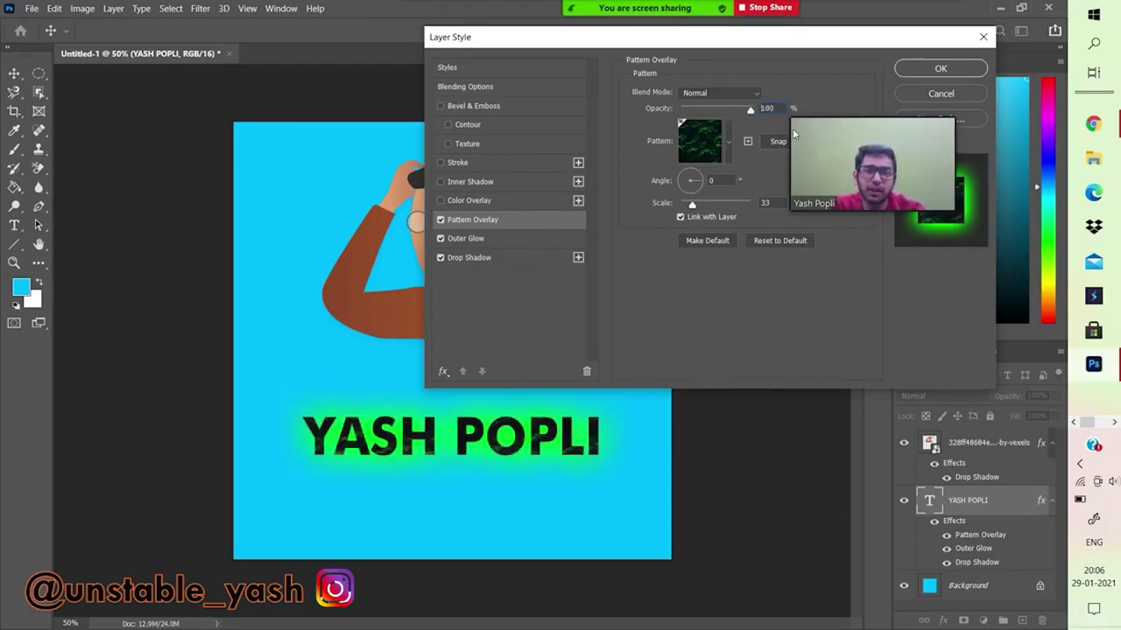
click(941, 69)
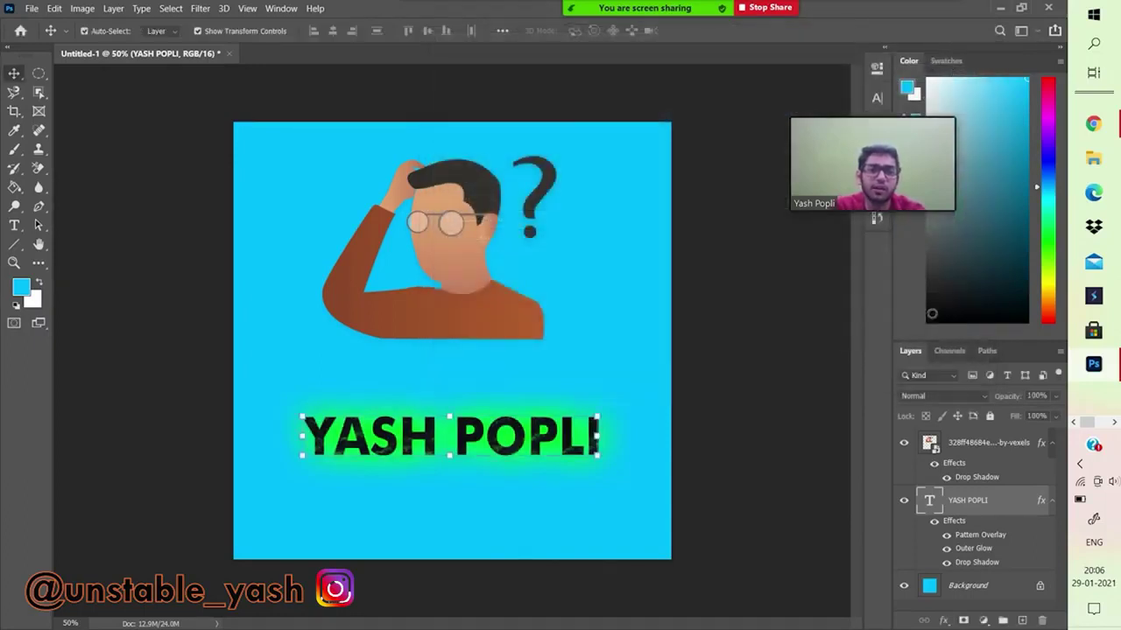
- Overlay the cartoon man layer with the first Trees pattern at 100% opacity, and hide that overlay
click(941, 620)
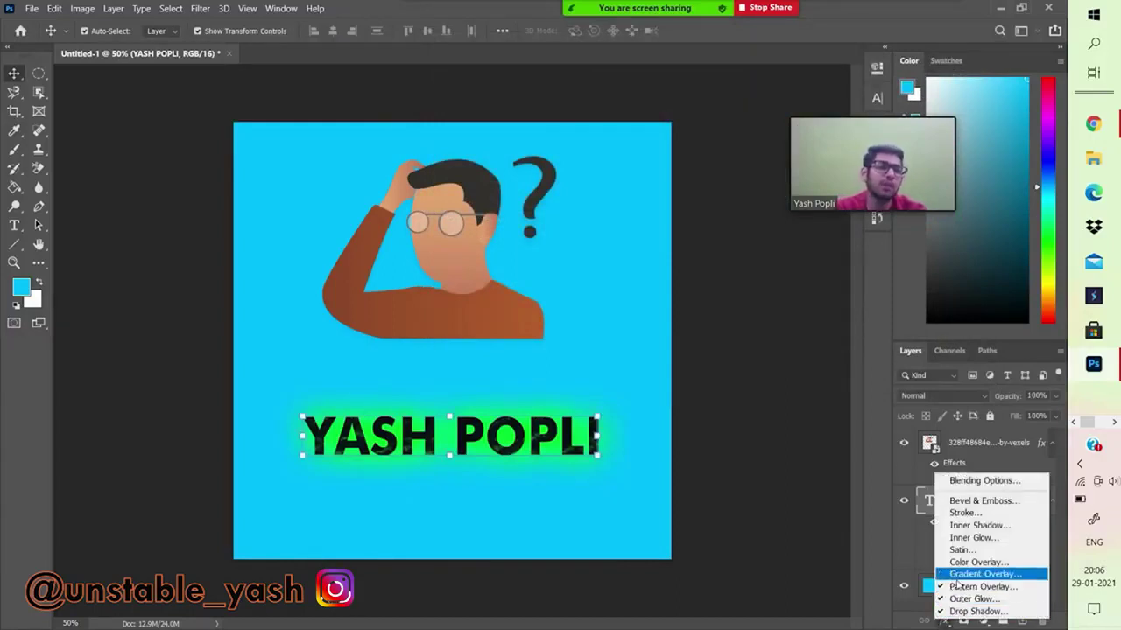
click(767, 529)
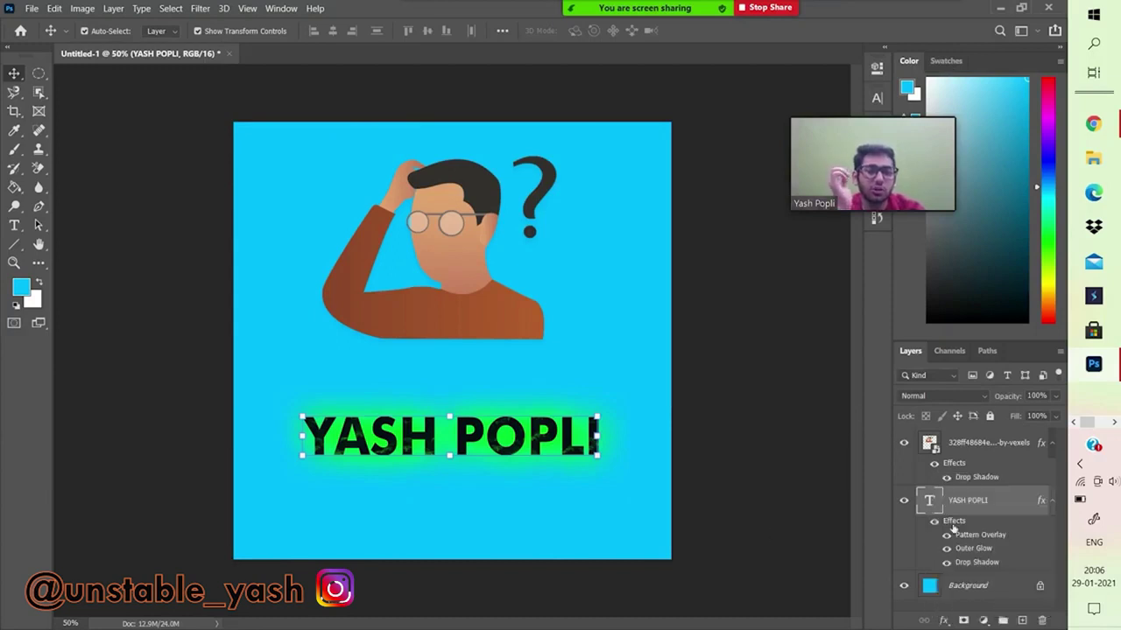
click(961, 451)
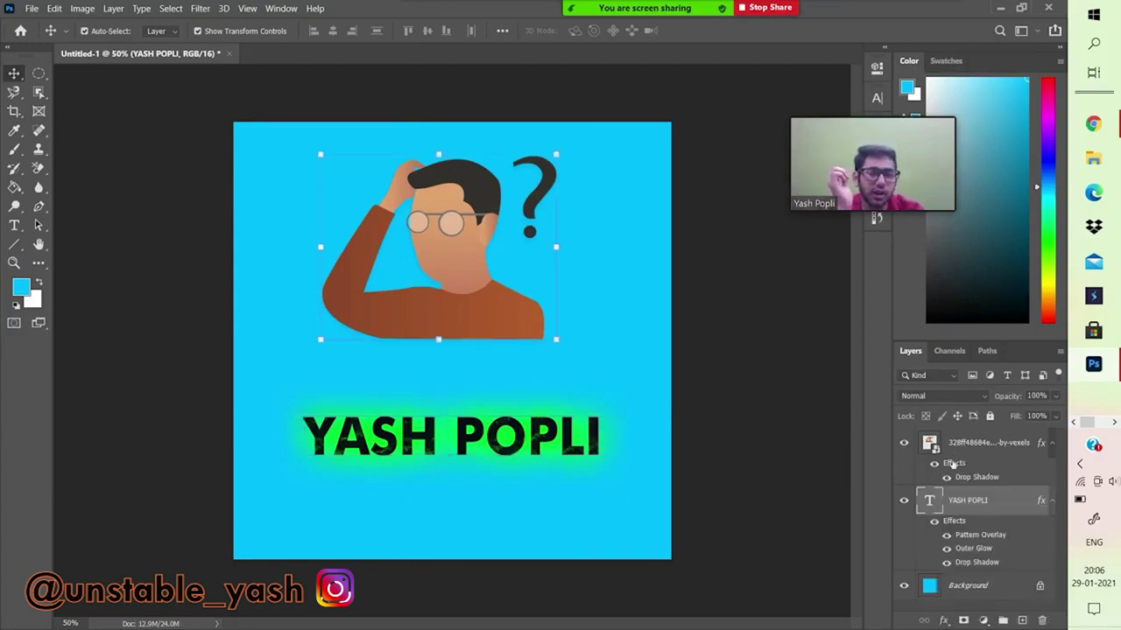
click(943, 621)
click(946, 598)
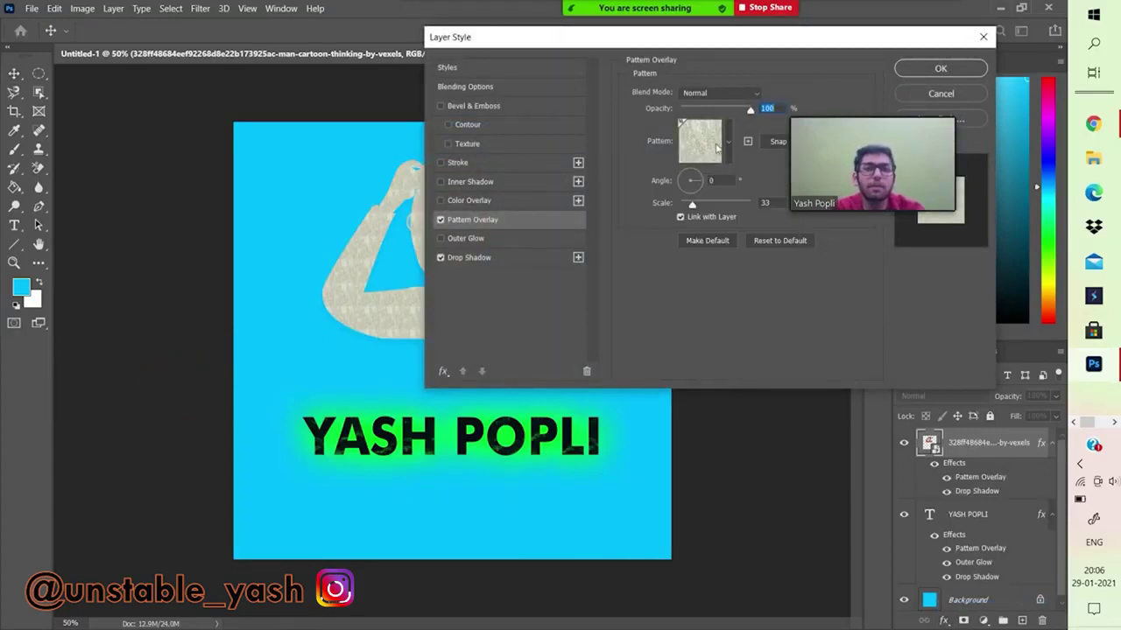
click(719, 150)
click(644, 211)
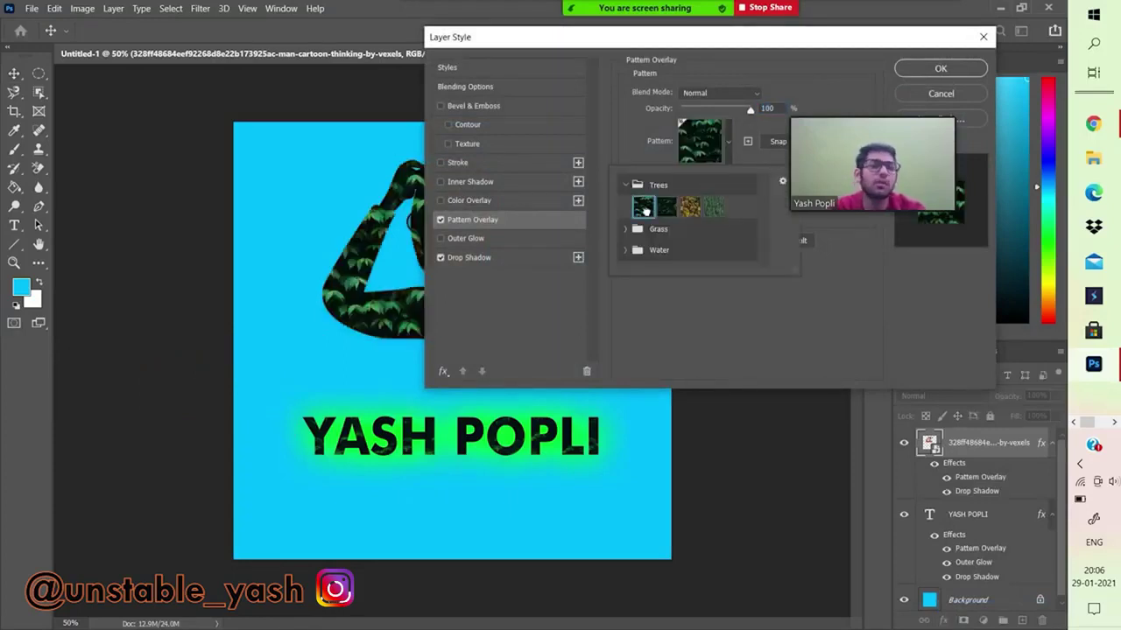
click(944, 78)
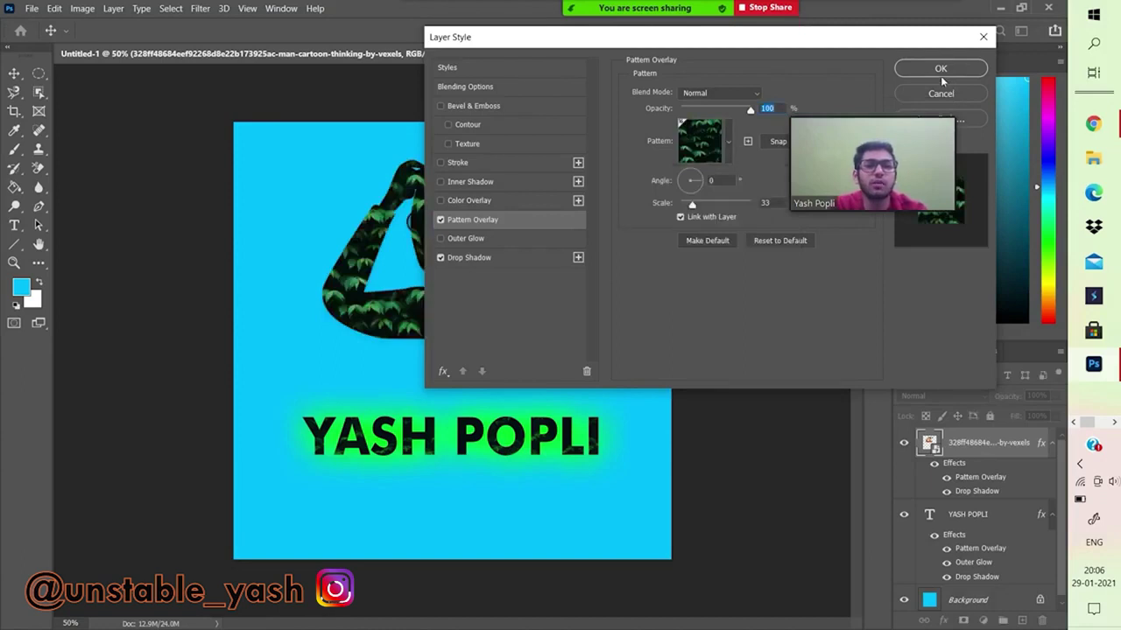
click(937, 70)
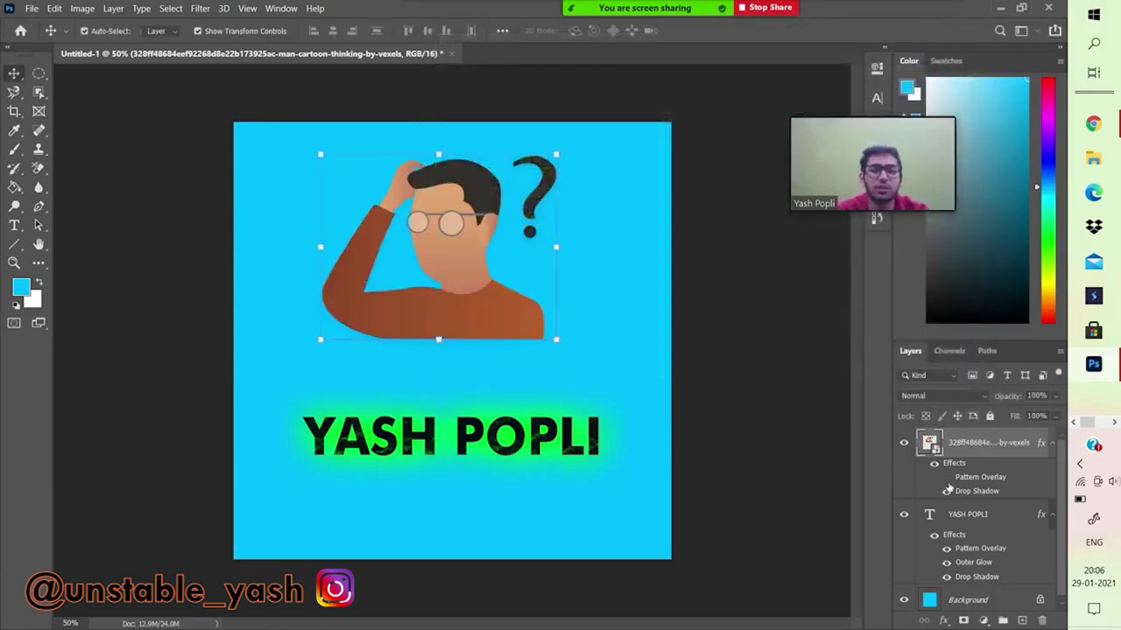
- Add a dark blue 00138d colour overlay to the name text layer at 100% opacity
click(944, 622)
click(854, 576)
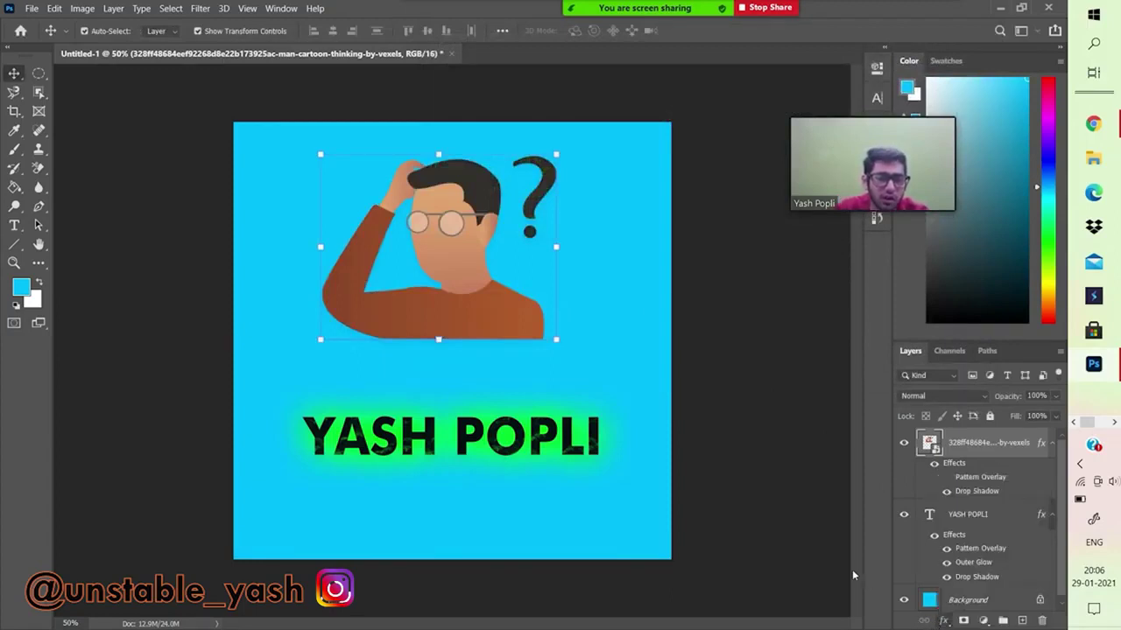
click(960, 574)
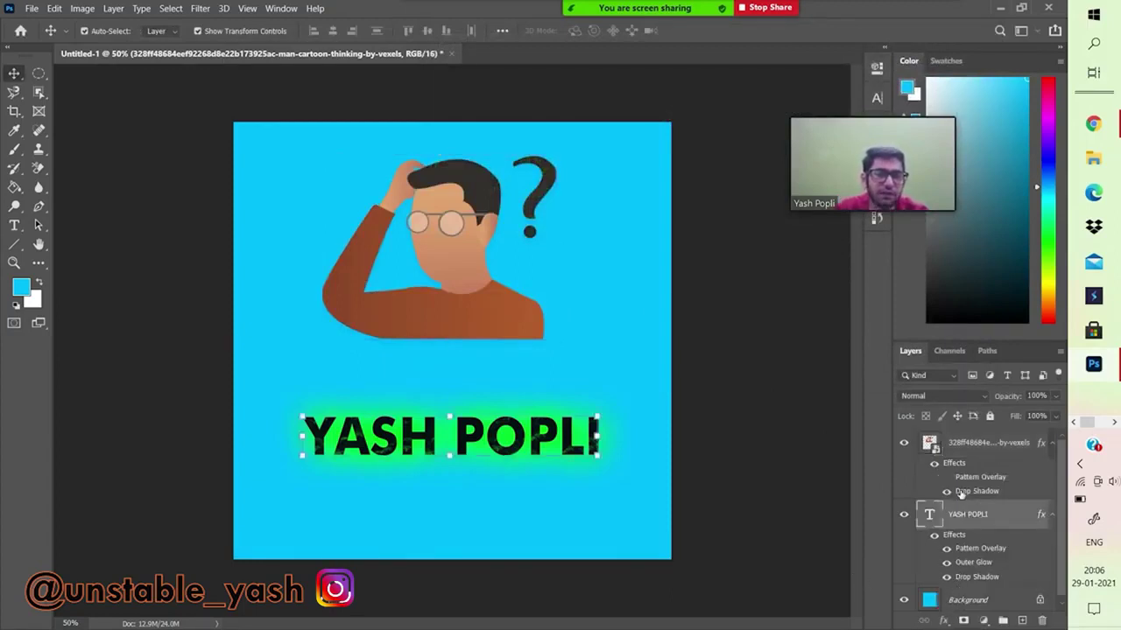
click(944, 621)
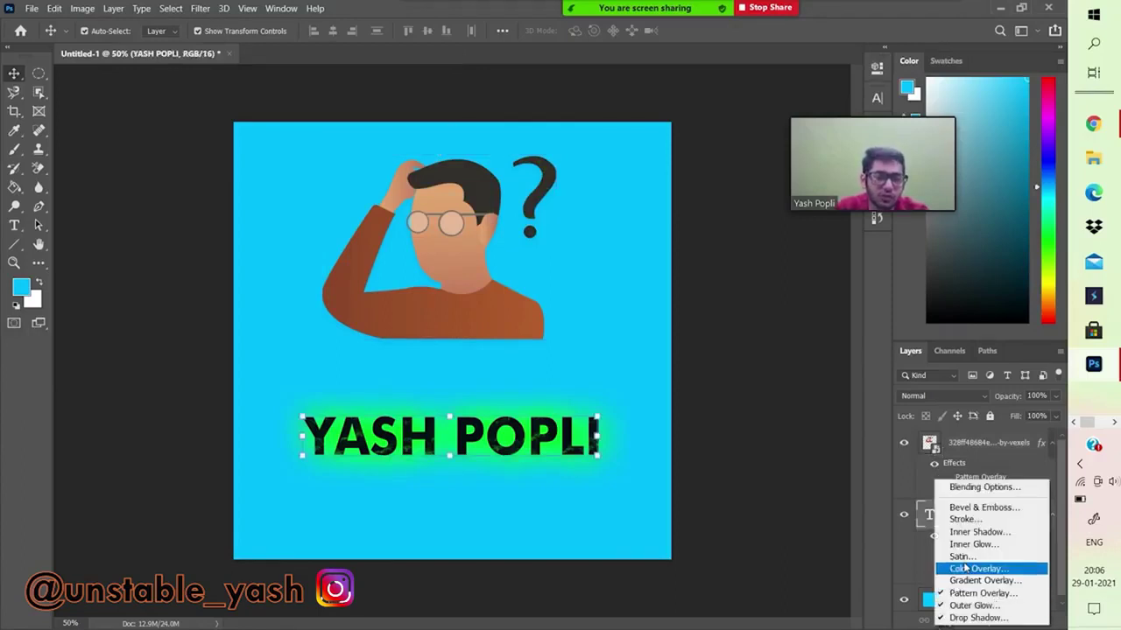
click(966, 570)
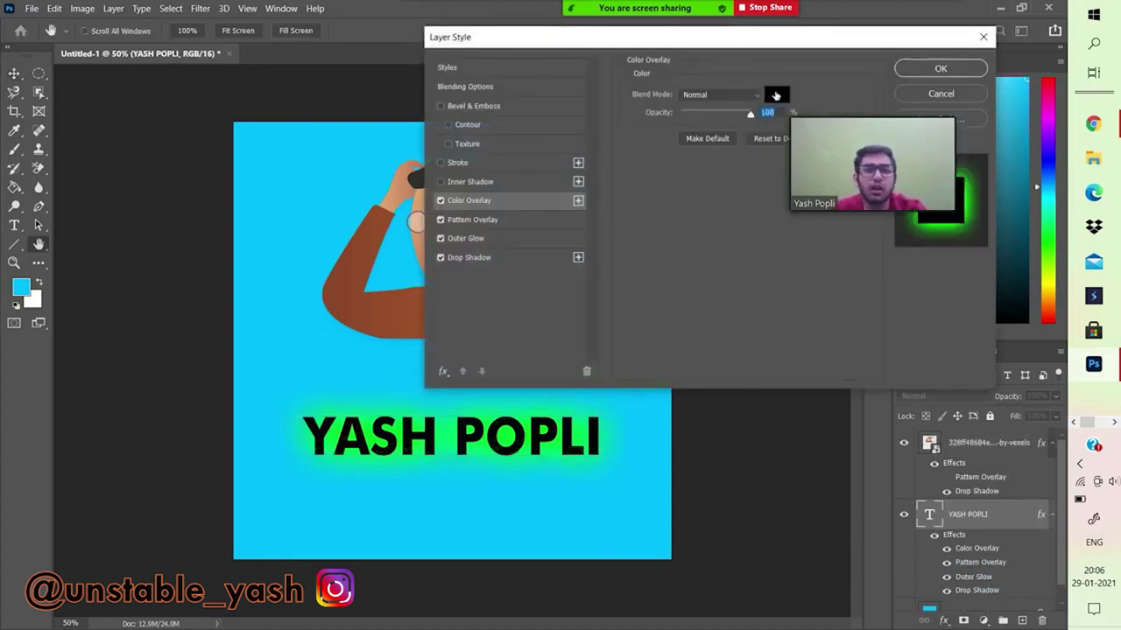
click(775, 96)
drag(741, 407, 726, 441)
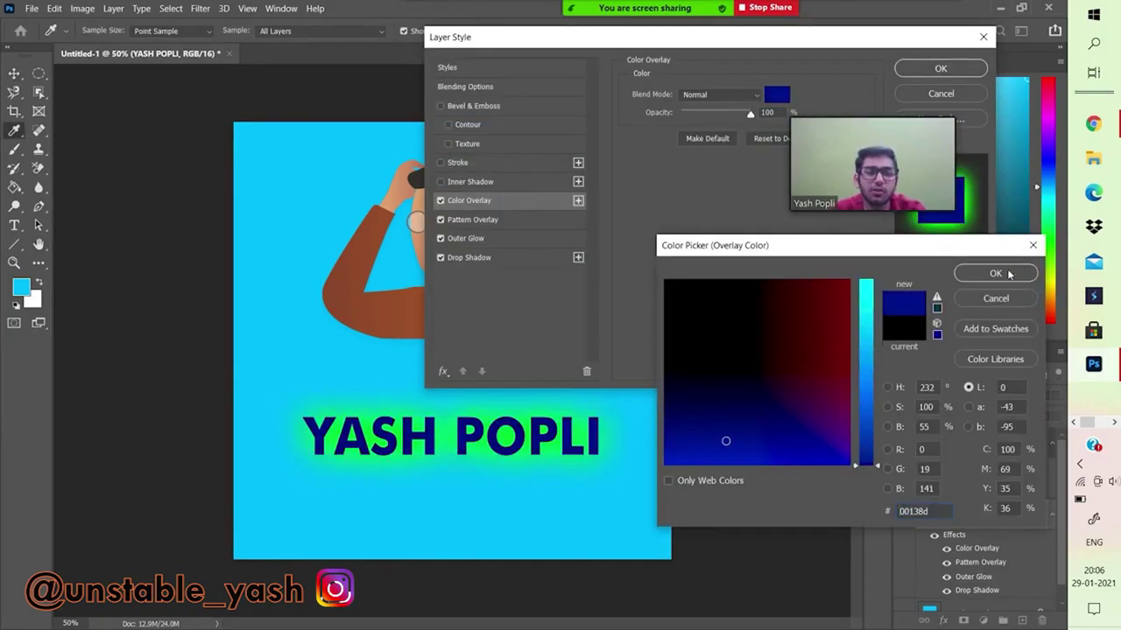
click(1009, 275)
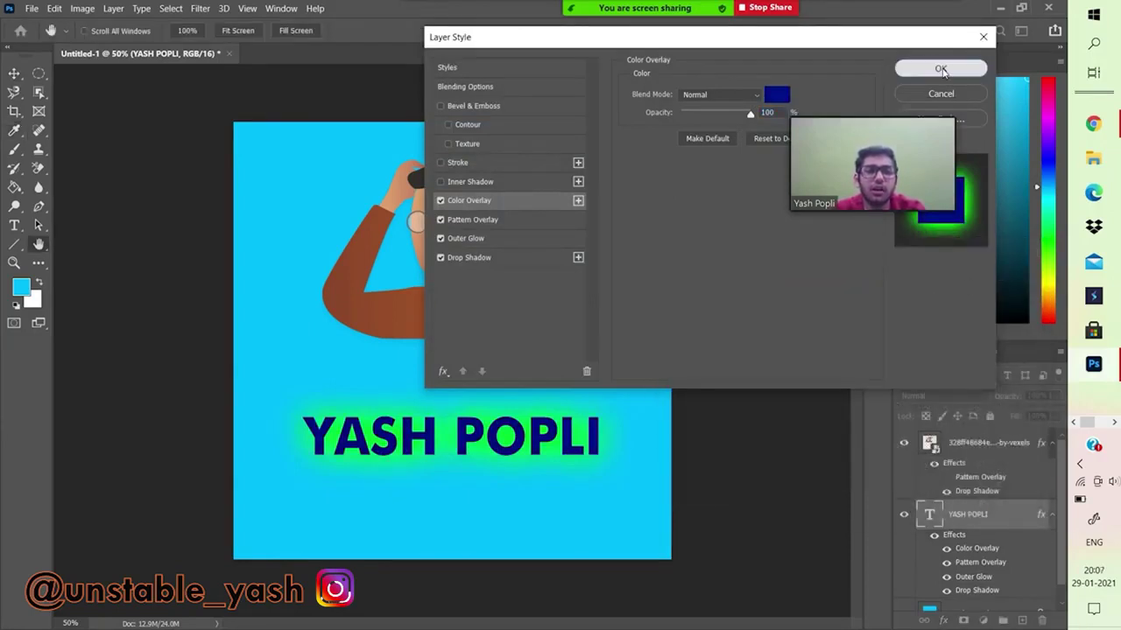
click(940, 69)
- Add a white ffffff colour overlay to the cartoon man layer with Normal blend mode and 100% opacity
key(v)
click(437, 299)
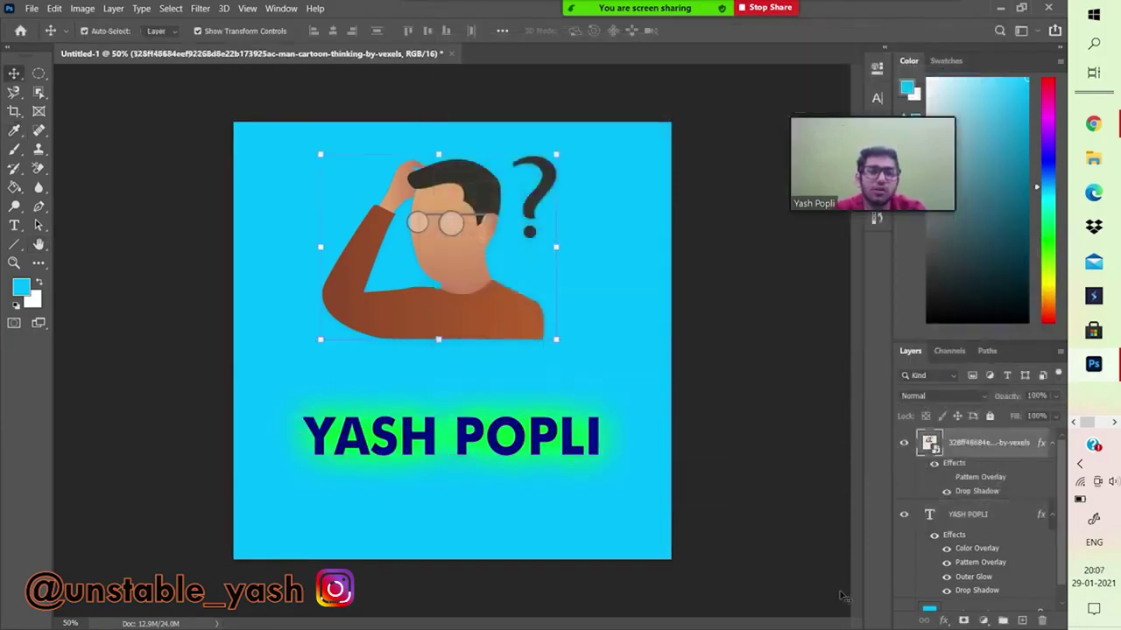
click(943, 621)
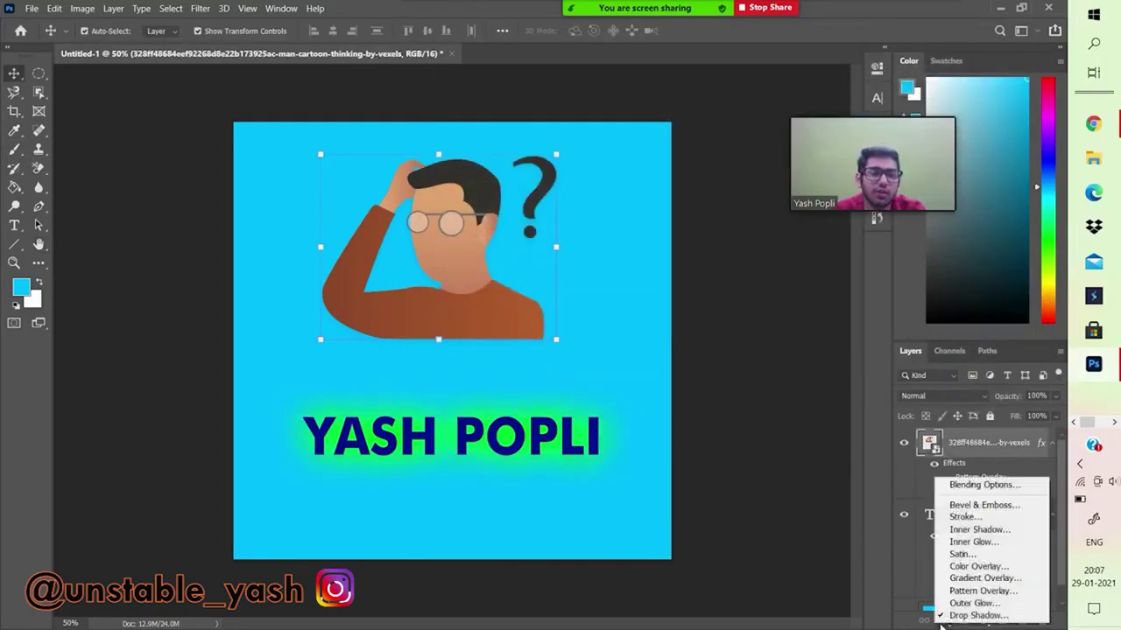
click(963, 571)
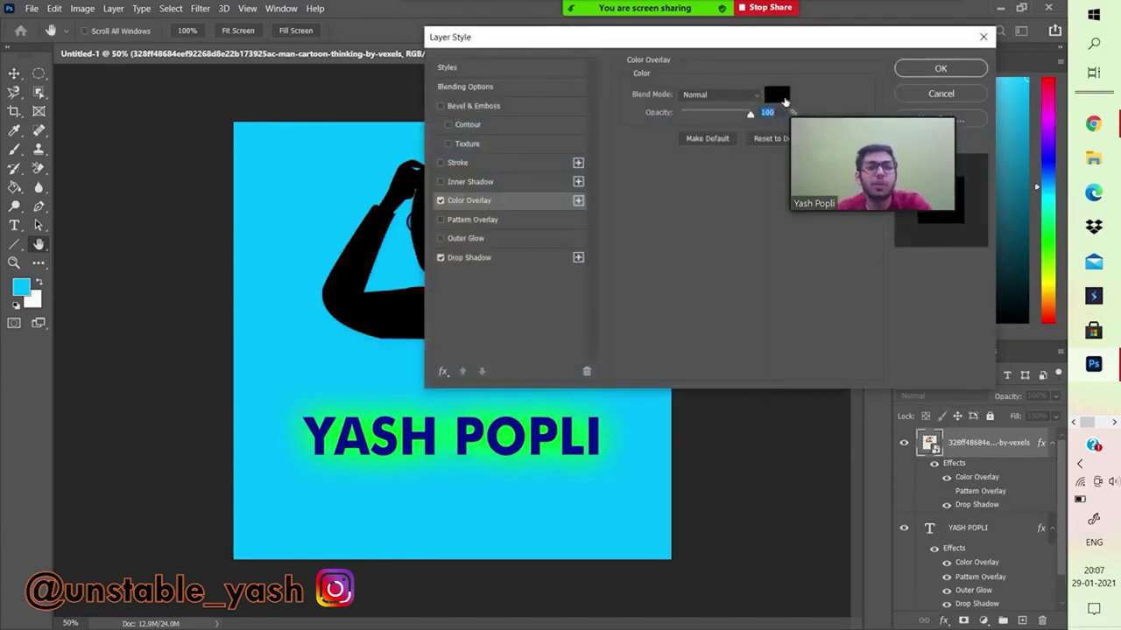
click(783, 100)
drag(870, 383, 857, 240)
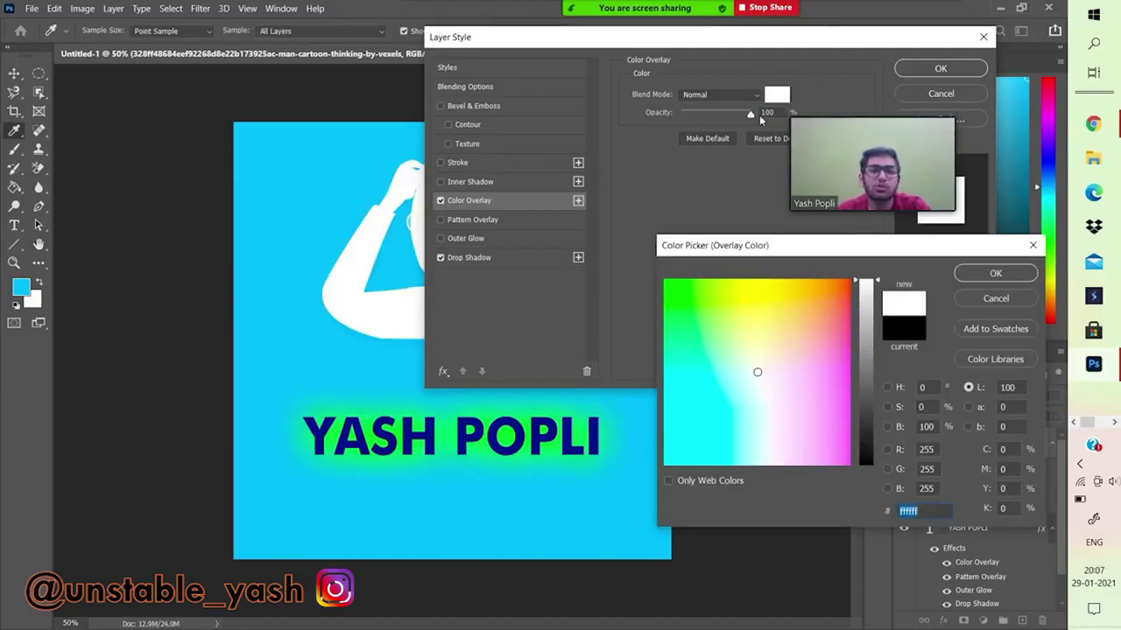
click(996, 274)
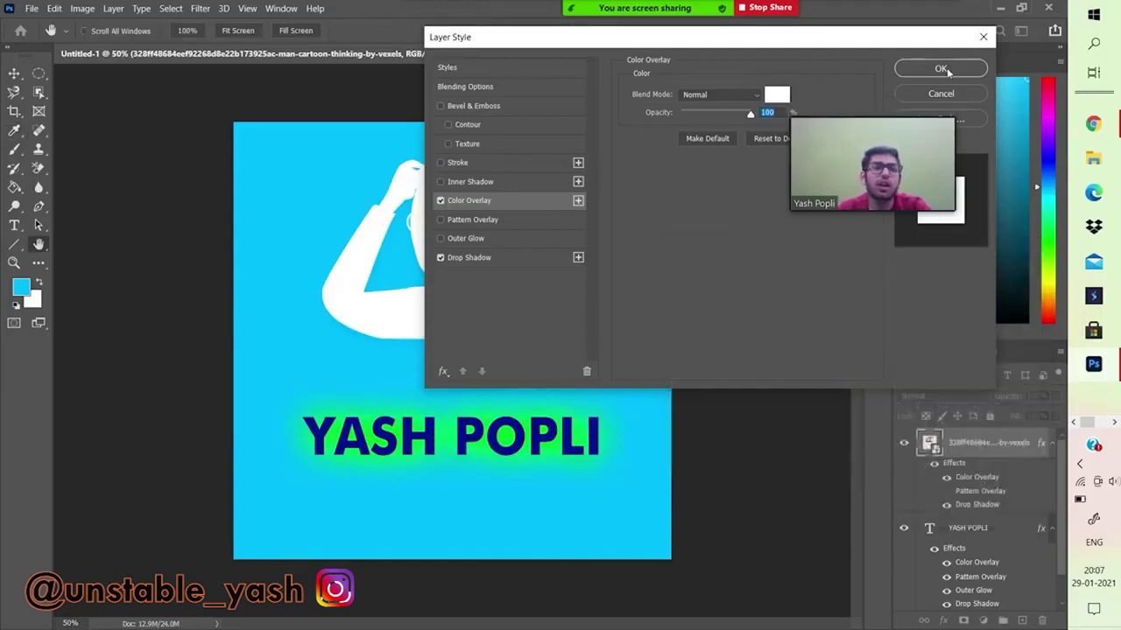
click(941, 69)
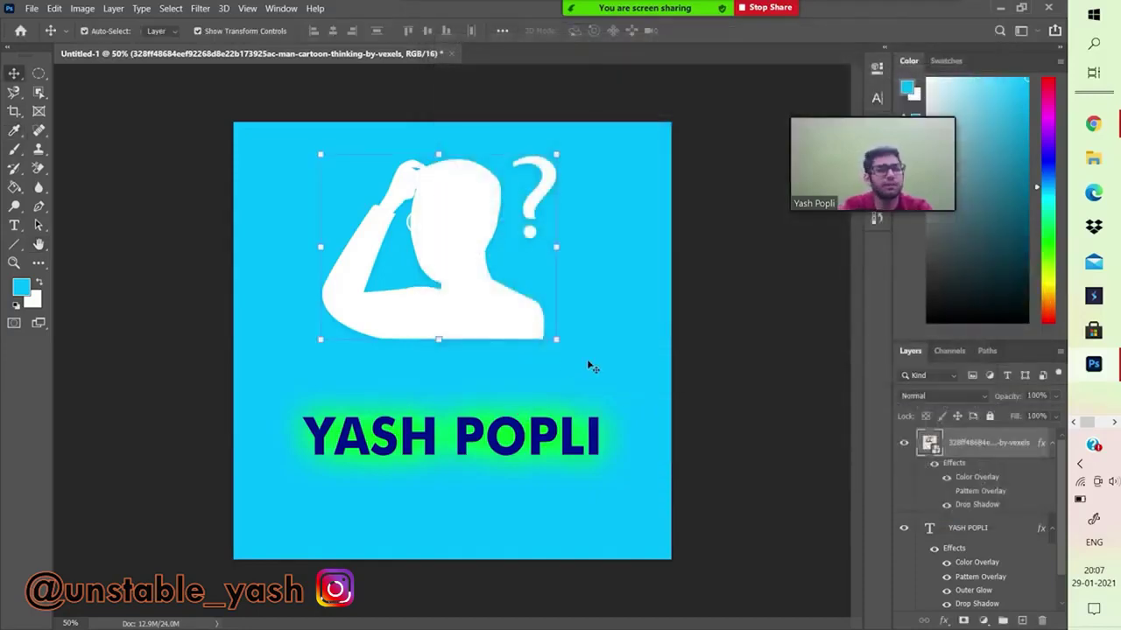
- Add a Satin effect to the name text layer with 100% opacity, distance 69 and size 158, and hide that effect
scroll(982, 497, down, 1)
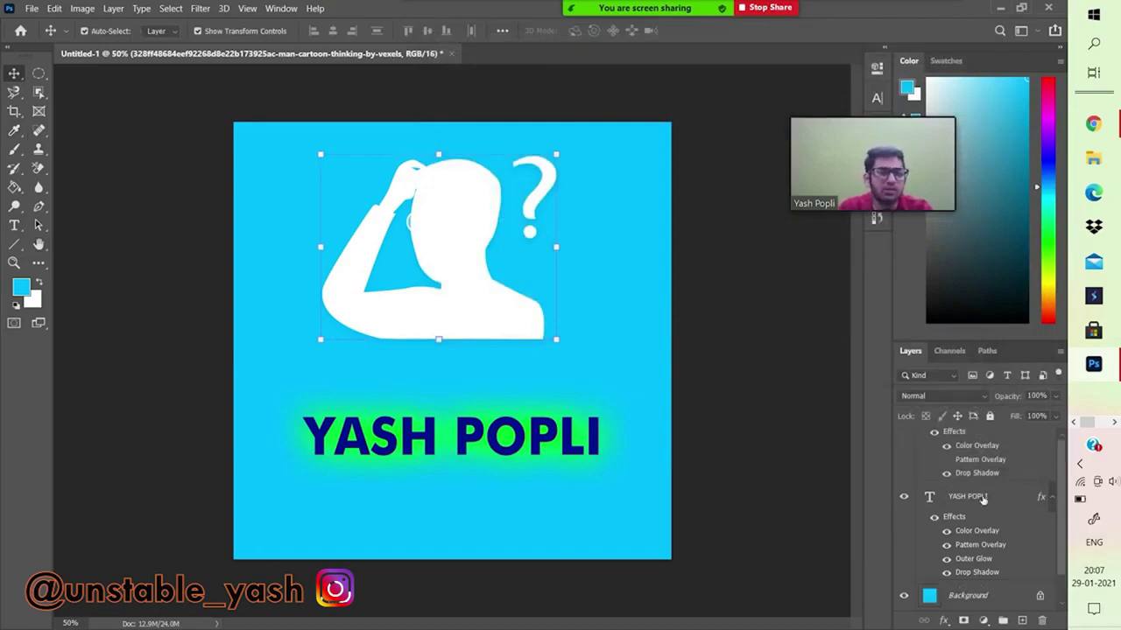
scroll(982, 497, up, 1)
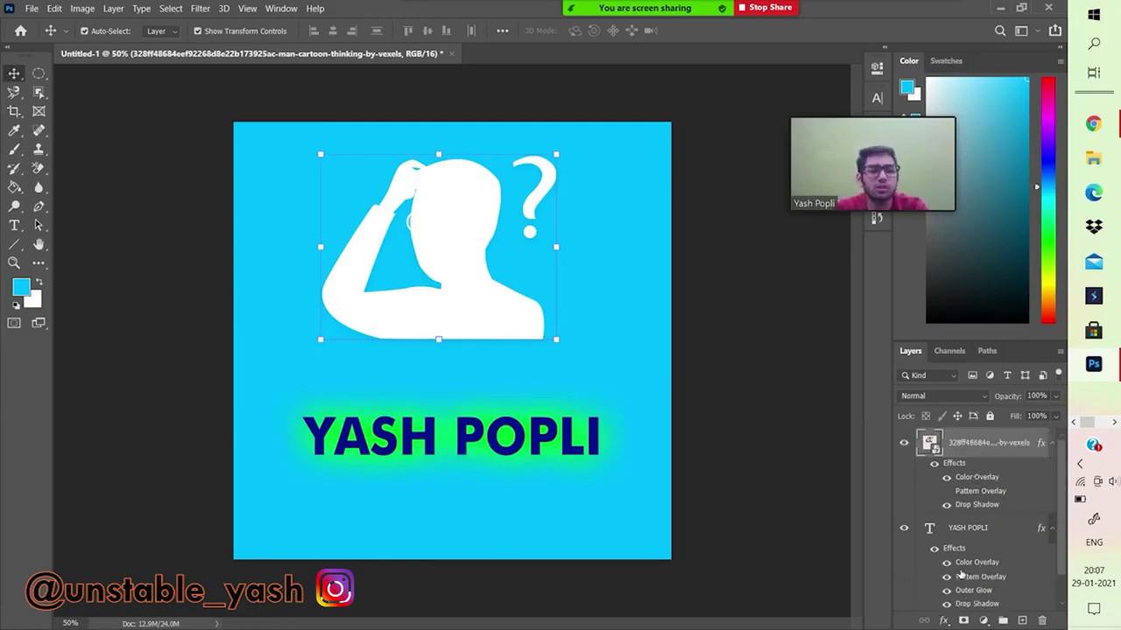
click(968, 529)
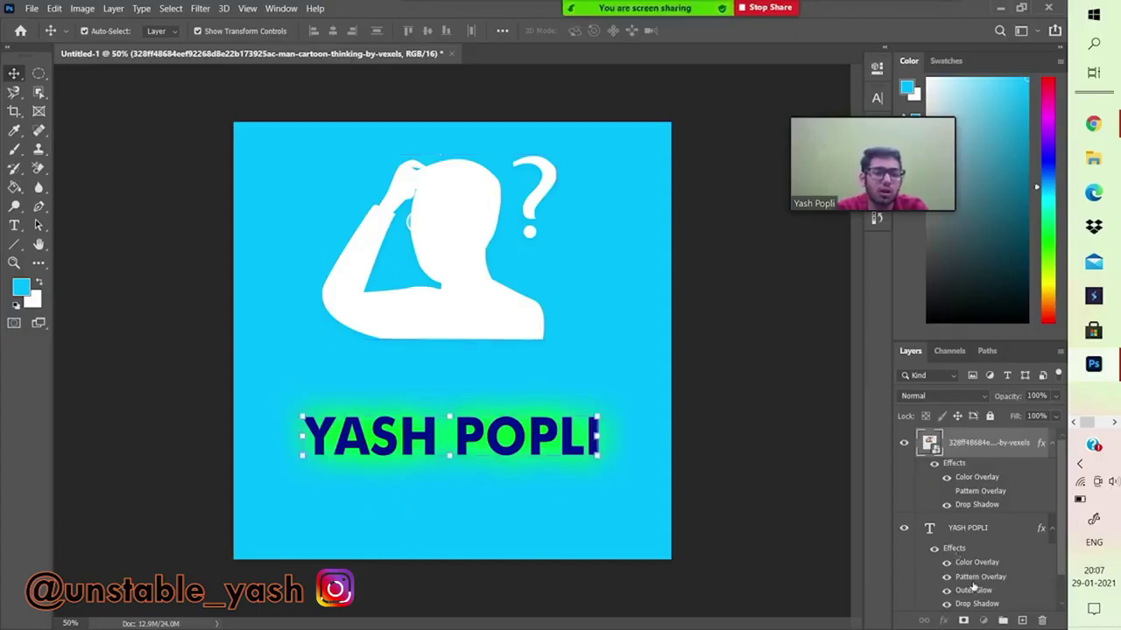
click(943, 621)
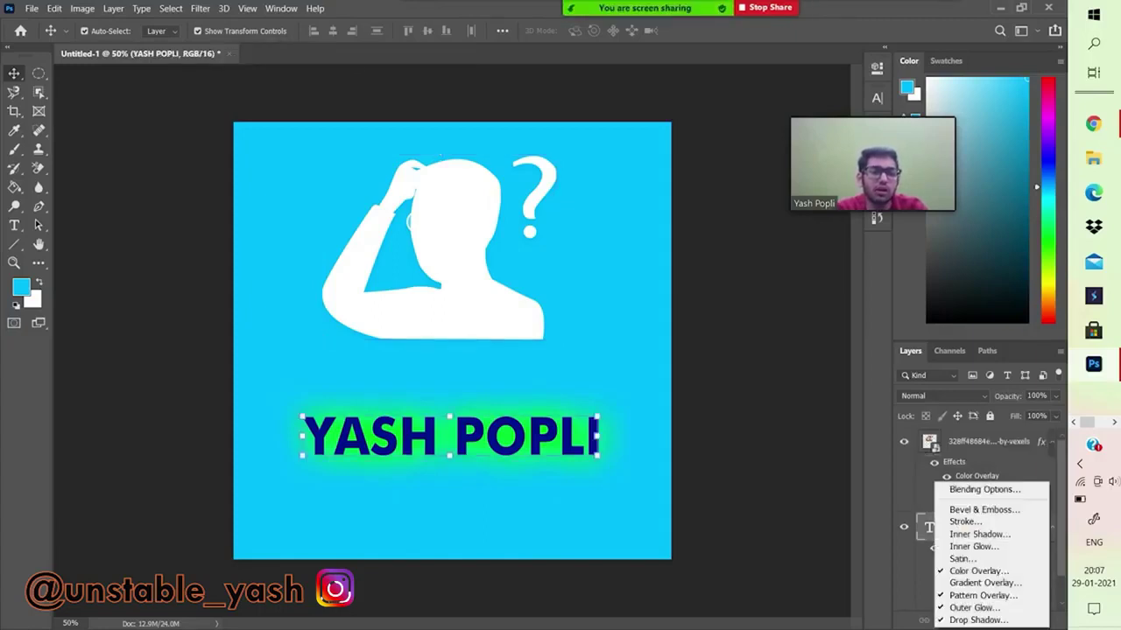
click(963, 559)
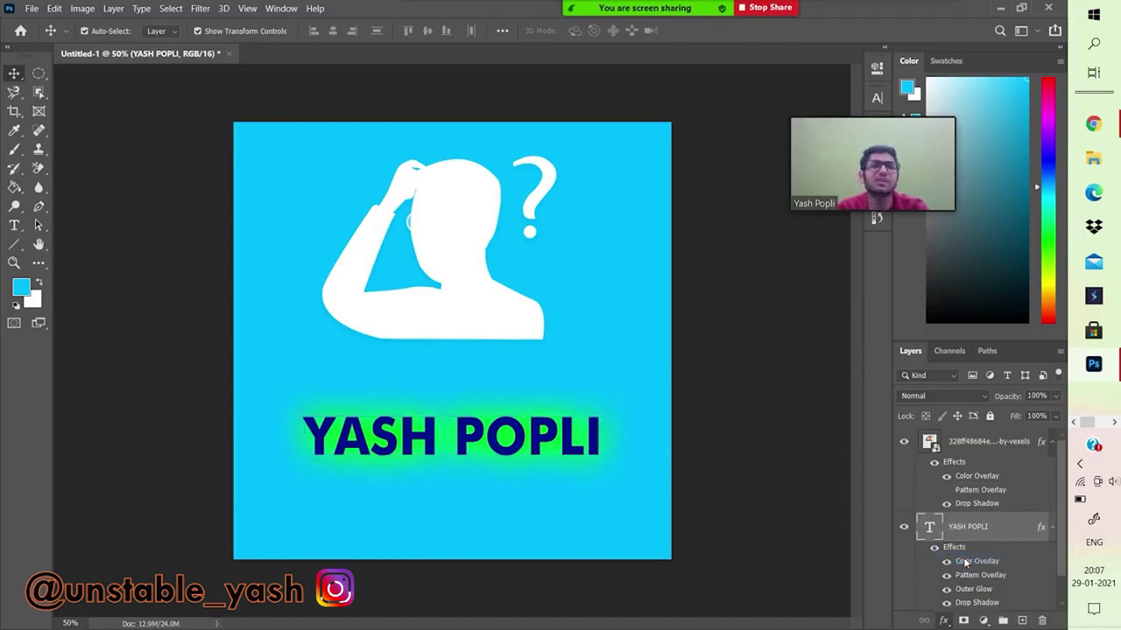
drag(715, 116, 765, 126)
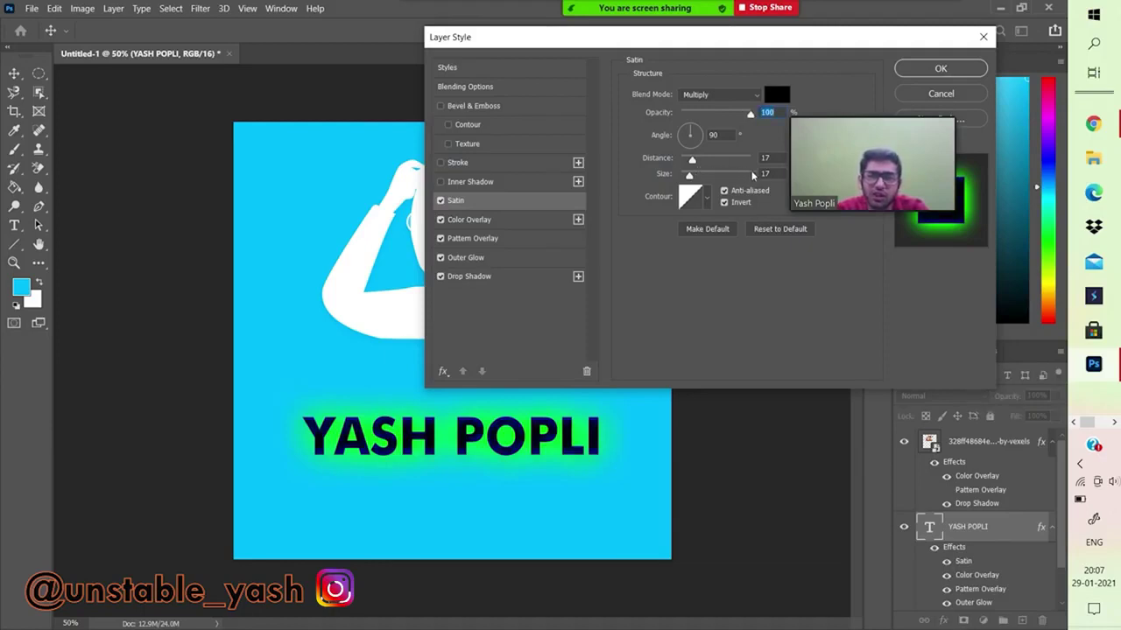
drag(692, 161, 731, 187)
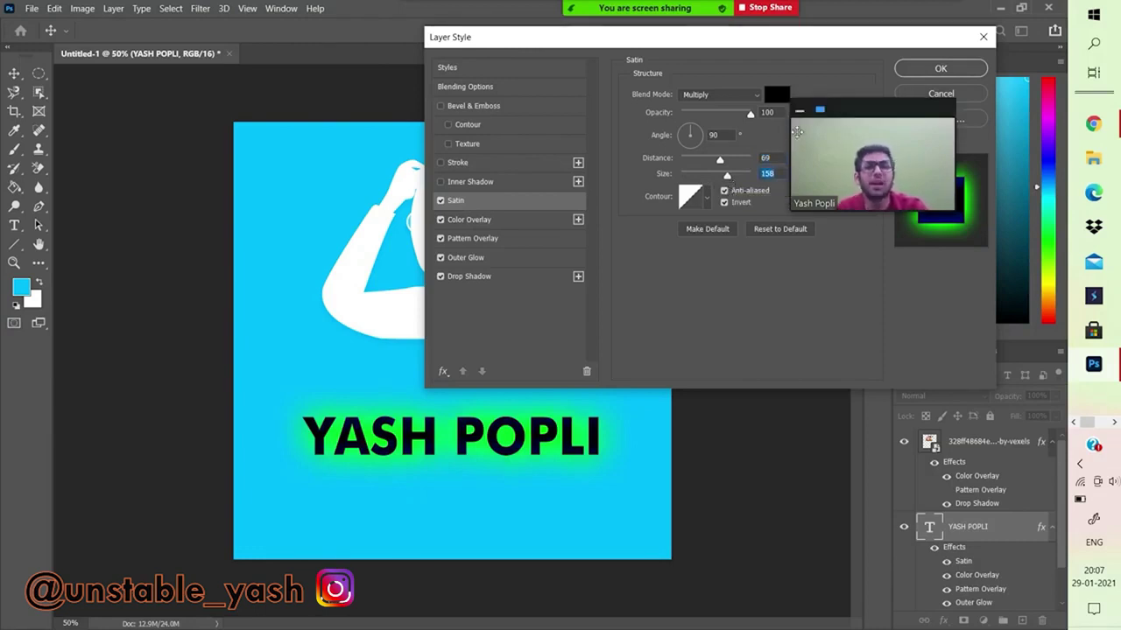
click(949, 70)
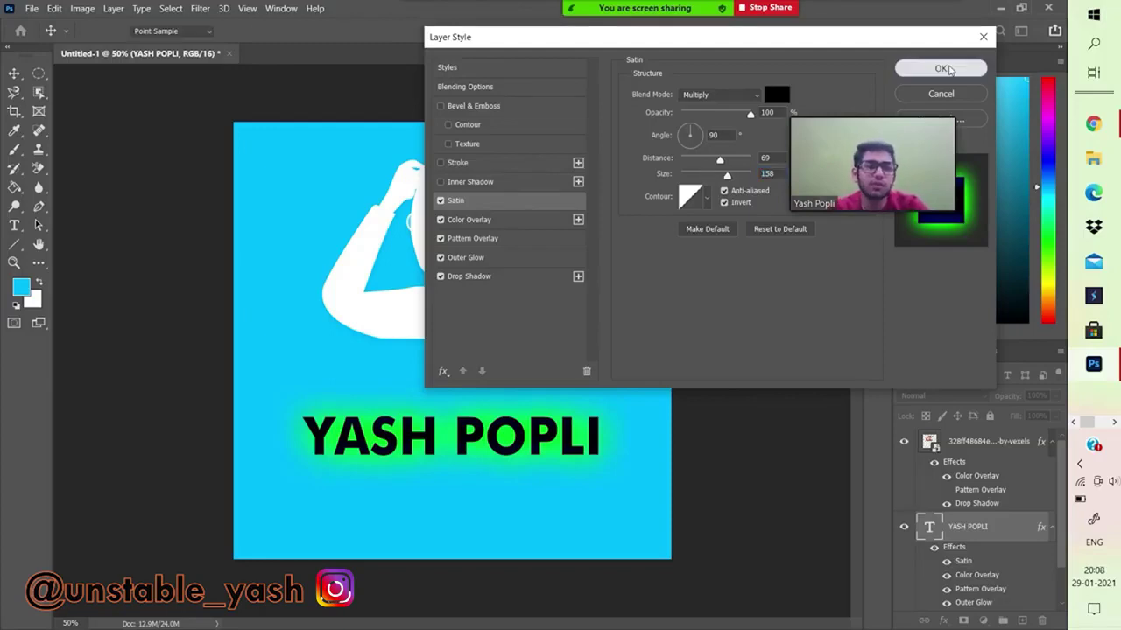
scroll(955, 589, down, 1)
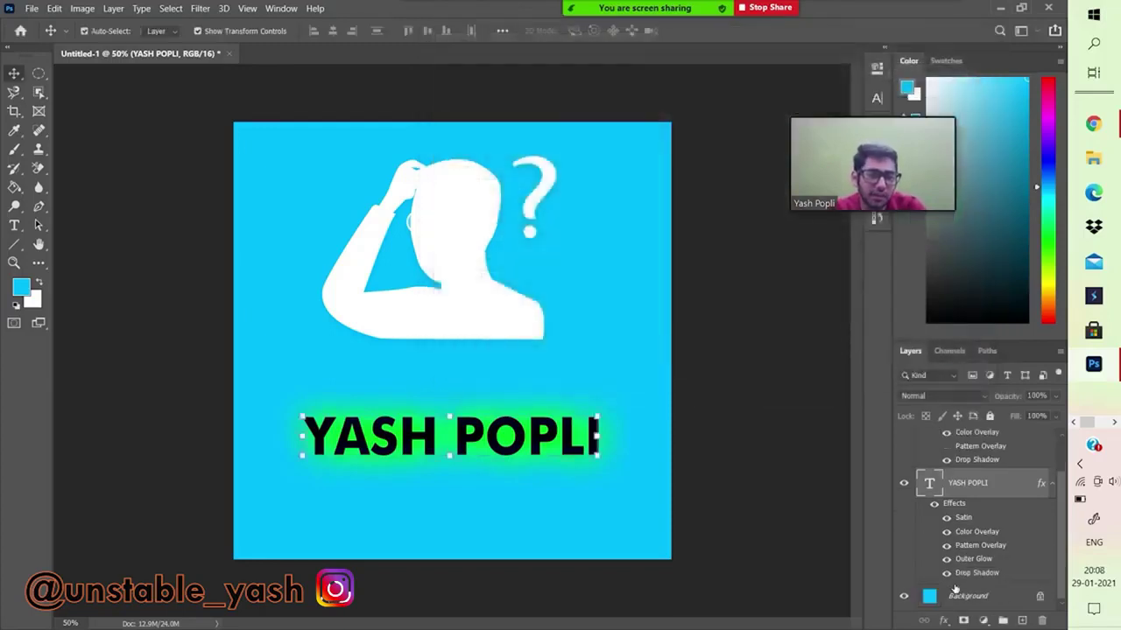
click(947, 517)
- Add an Inner Glow to the name text layer and set its colour to red ff0000
click(944, 620)
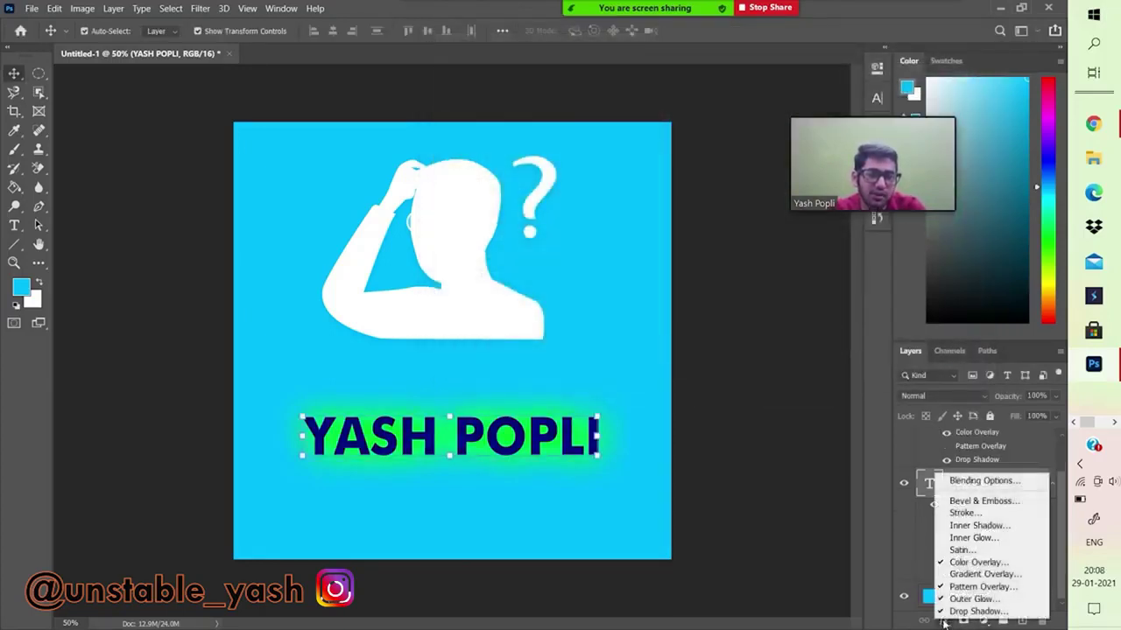
click(968, 543)
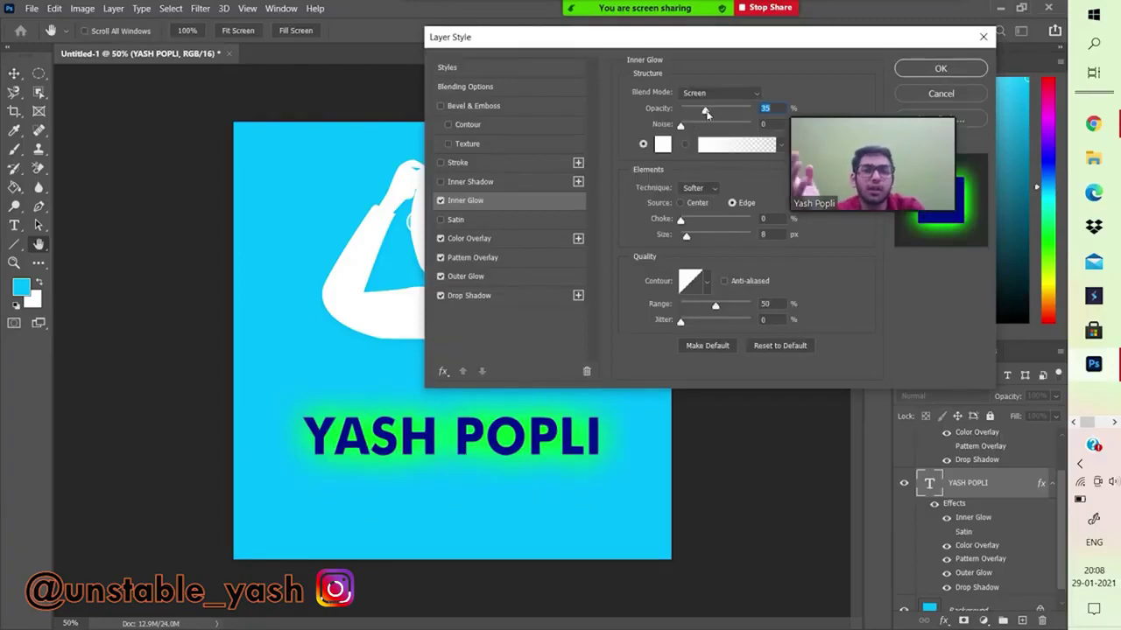
click(662, 144)
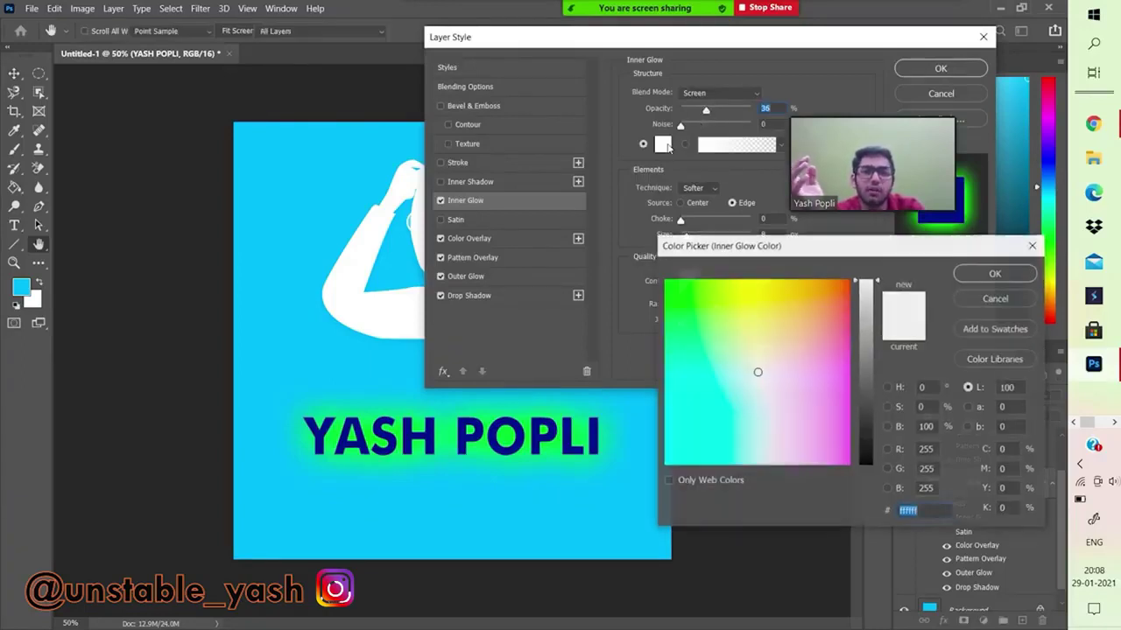
mouse_move(732, 333)
mouse_down()
mouse_move(700, 422)
mouse_move(775, 318)
mouse_move(843, 290)
mouse_move(878, 294)
mouse_move(878, 322)
mouse_up()
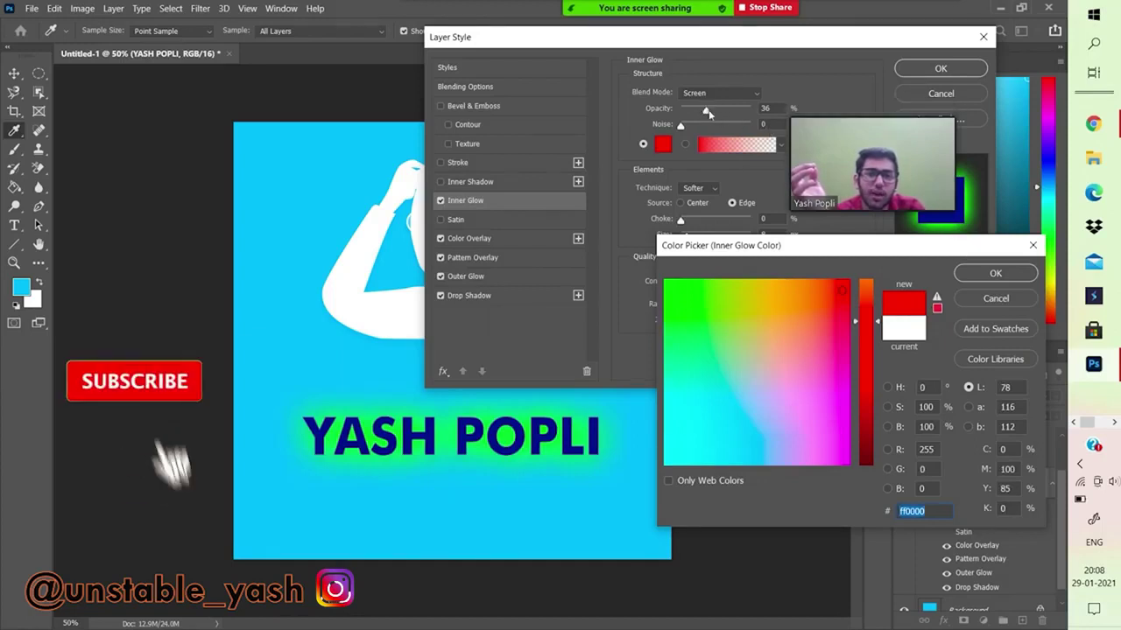
click(954, 273)
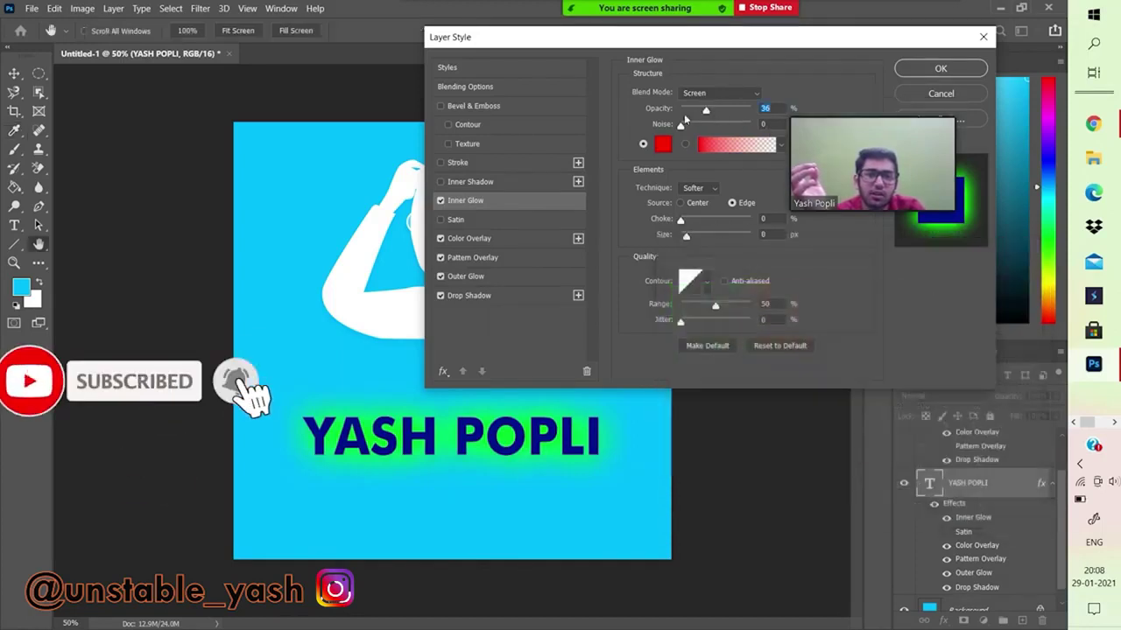
- Set the inner glow's size to 29 px and its opacity to 52%
drag(706, 112, 738, 111)
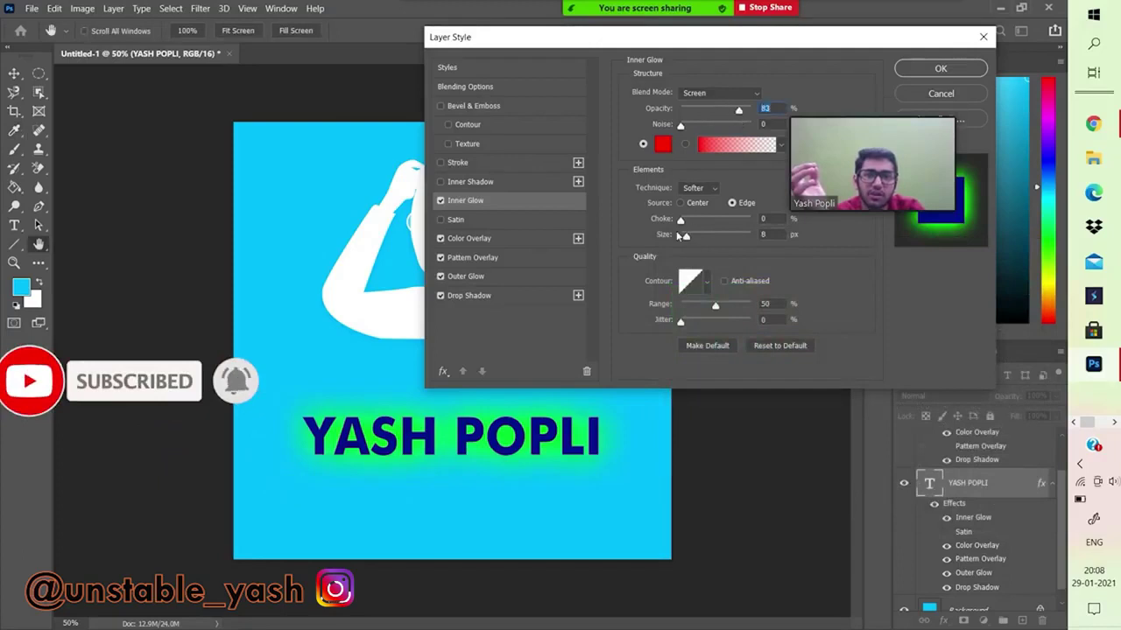
mouse_move(697, 227)
mouse_down()
mouse_move(680, 224)
mouse_move(720, 243)
mouse_move(693, 247)
mouse_up()
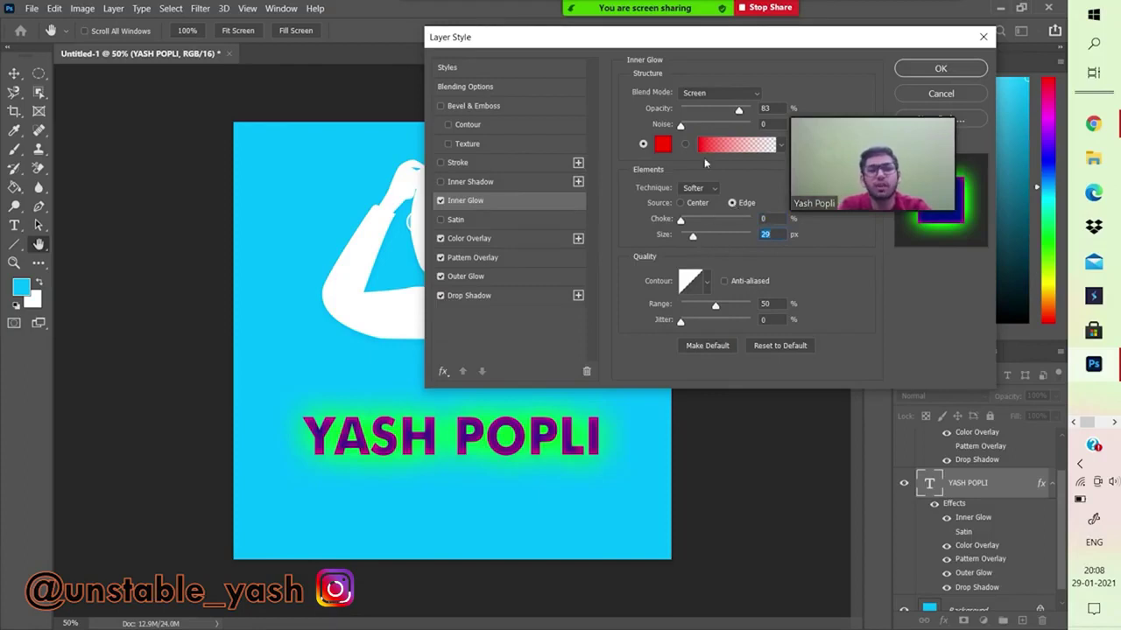
drag(738, 112, 717, 115)
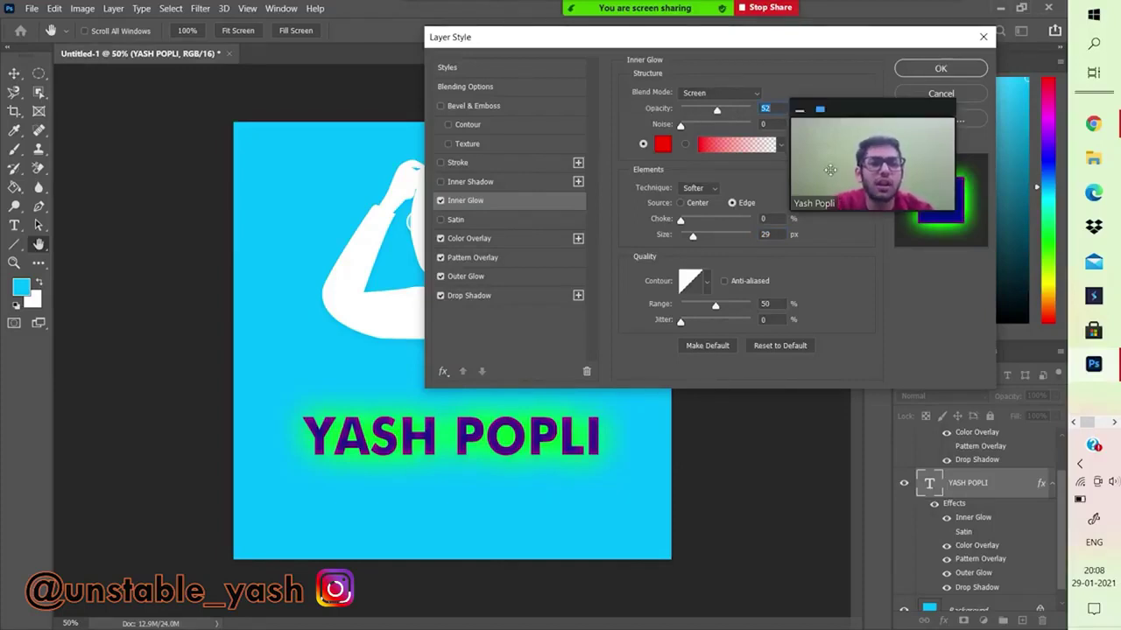
drag(812, 41, 591, 76)
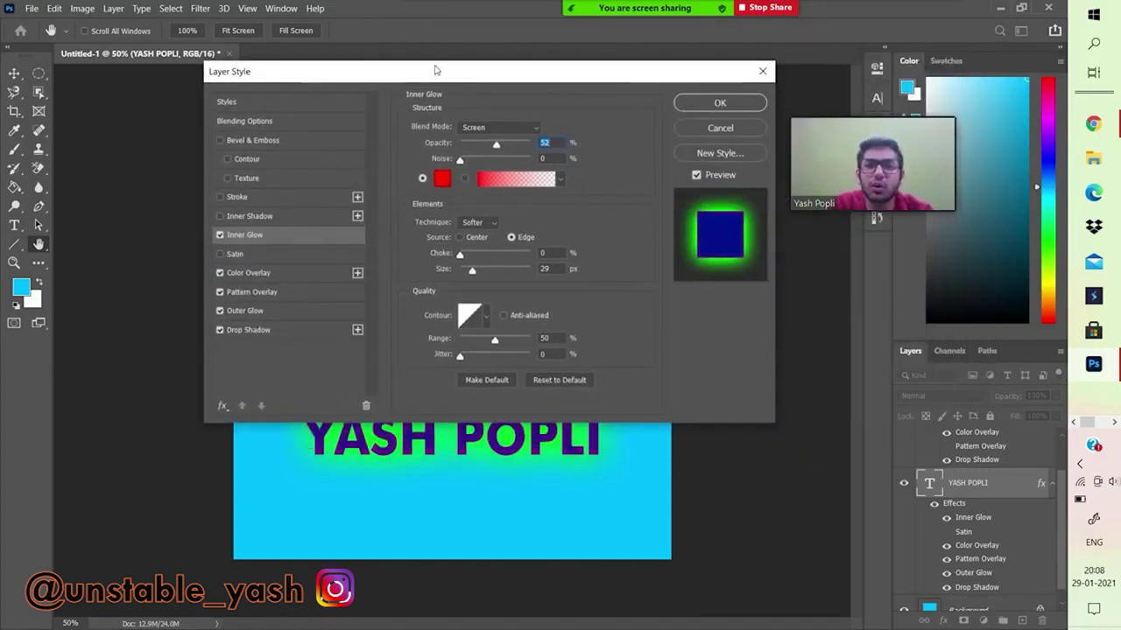
drag(436, 70, 634, 44)
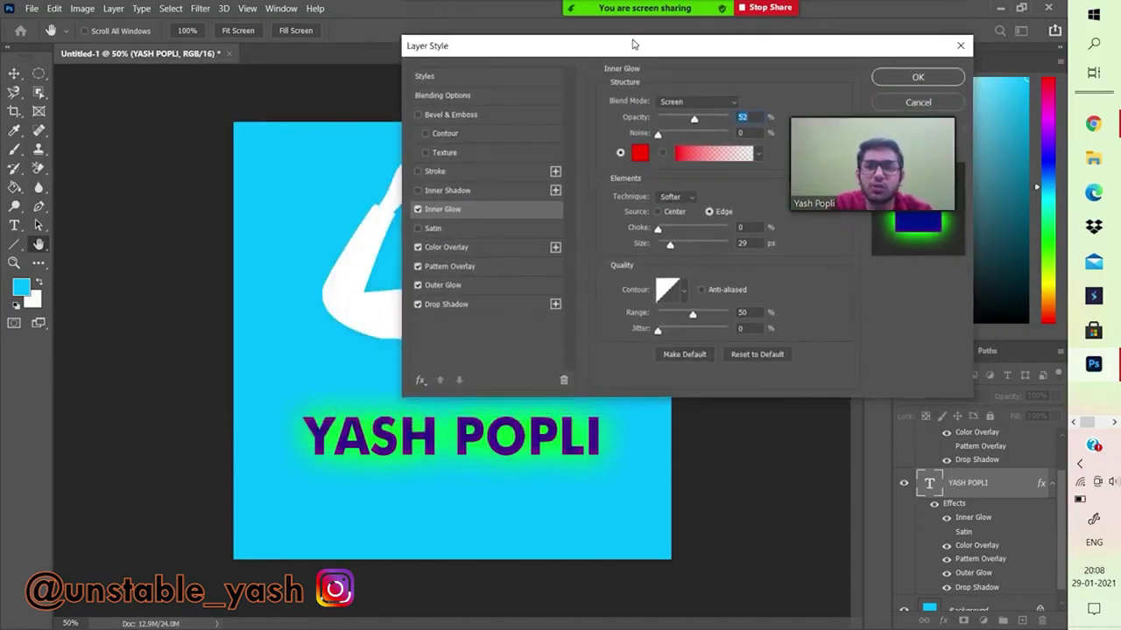
- Add a black inner shadow to the name text at 64% opacity, 57 px distance and 9 px size, apply the styles and hide the shadow
click(452, 191)
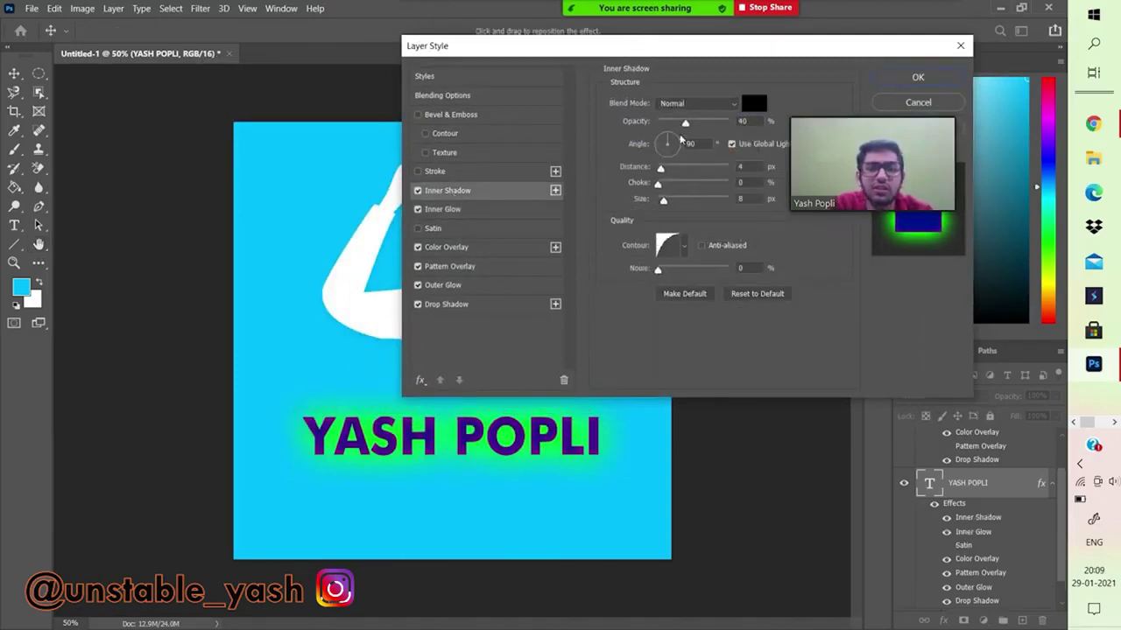
click(752, 105)
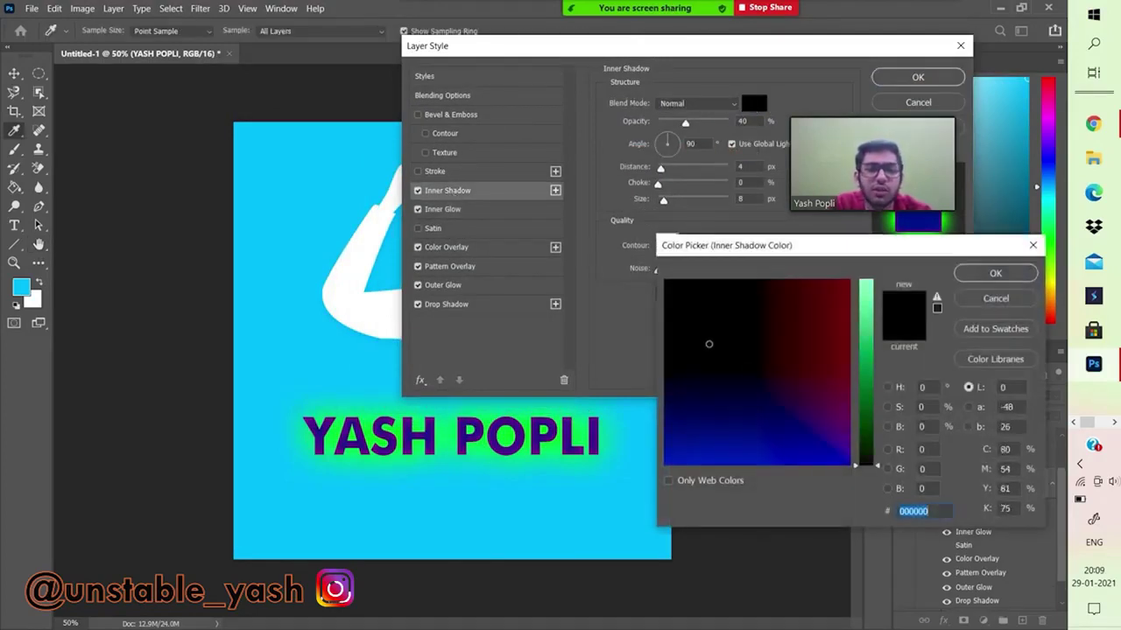
click(996, 273)
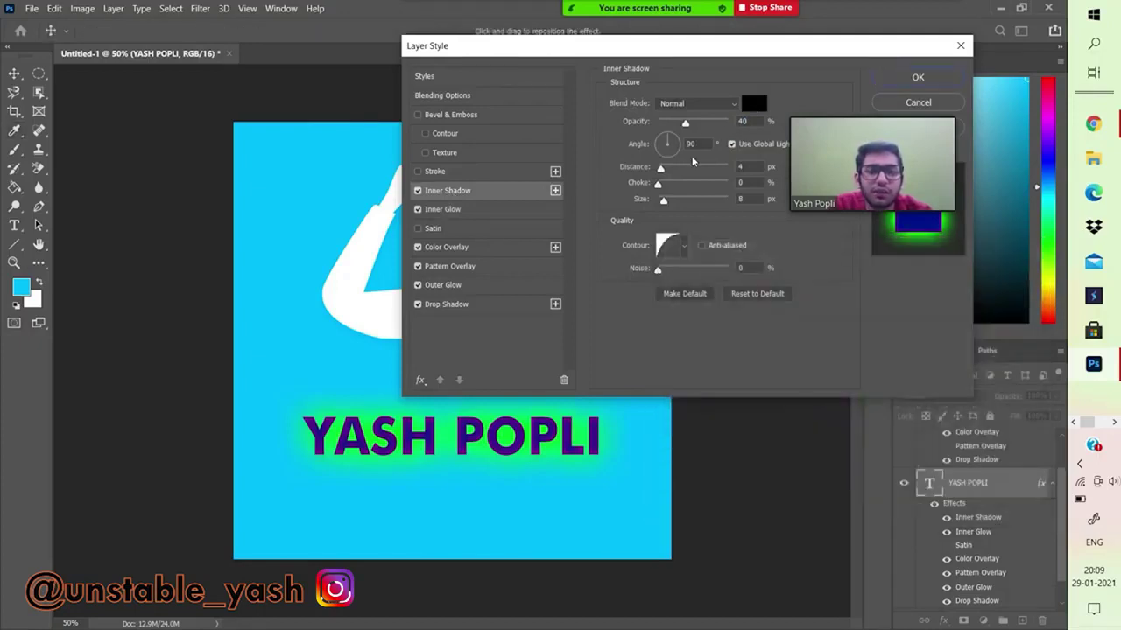
drag(661, 169, 697, 166)
mouse_move(690, 128)
mouse_down()
mouse_move(723, 143)
mouse_move(675, 144)
mouse_move(705, 145)
mouse_up()
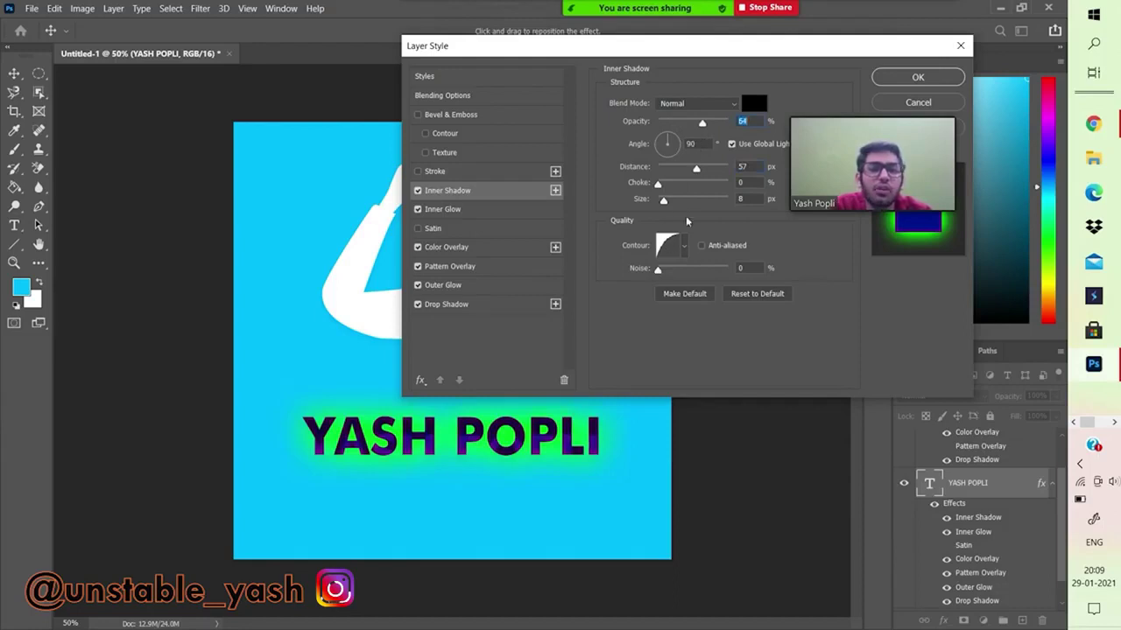
mouse_move(666, 203)
mouse_down()
mouse_move(702, 202)
mouse_move(667, 202)
mouse_up()
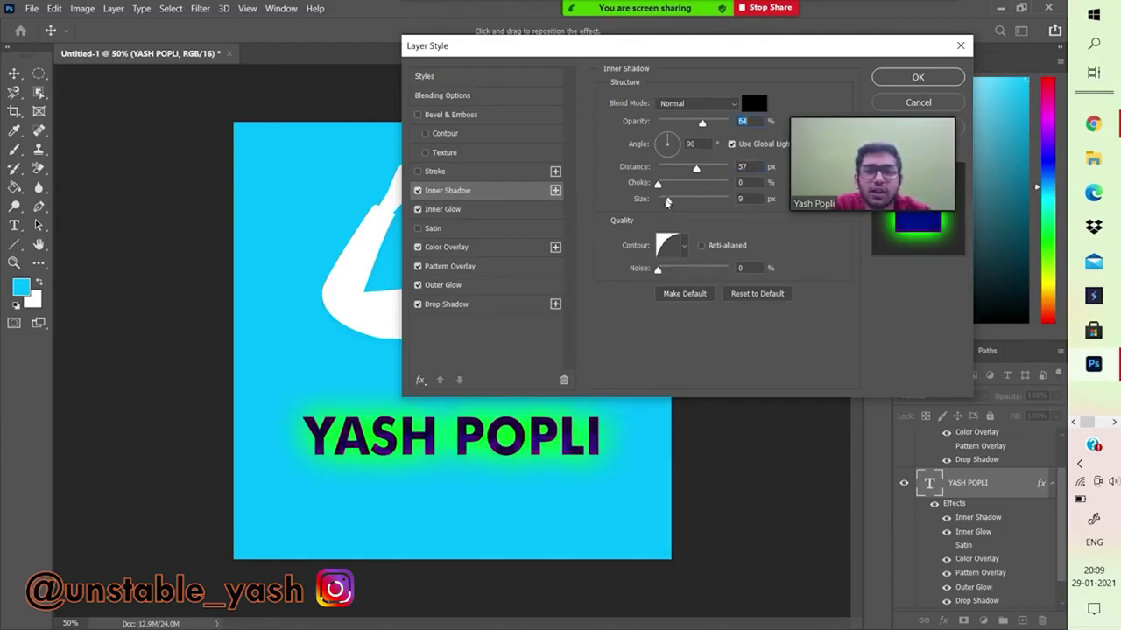
click(917, 77)
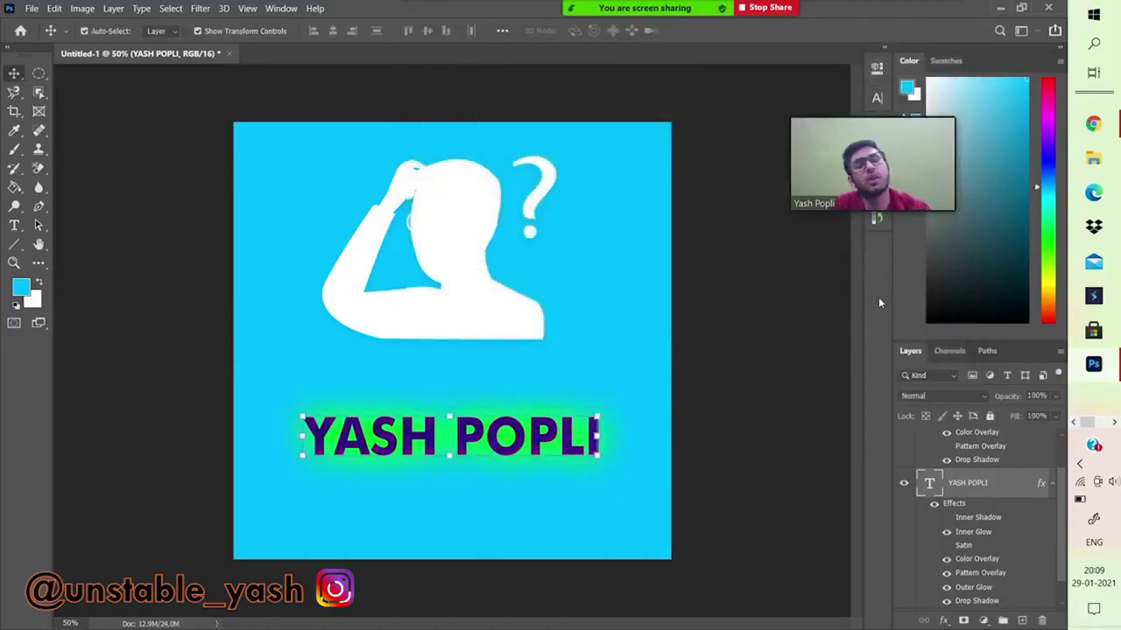
- Add a 5 px Stroke to the name text layer, positioned outside at 100% opacity
click(944, 621)
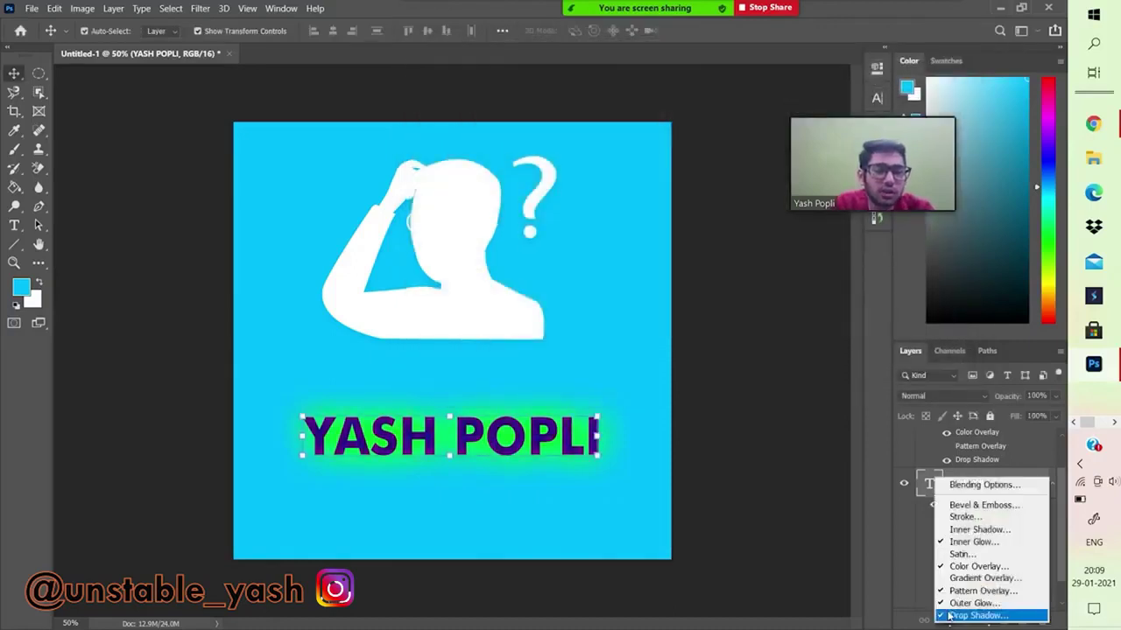
click(961, 529)
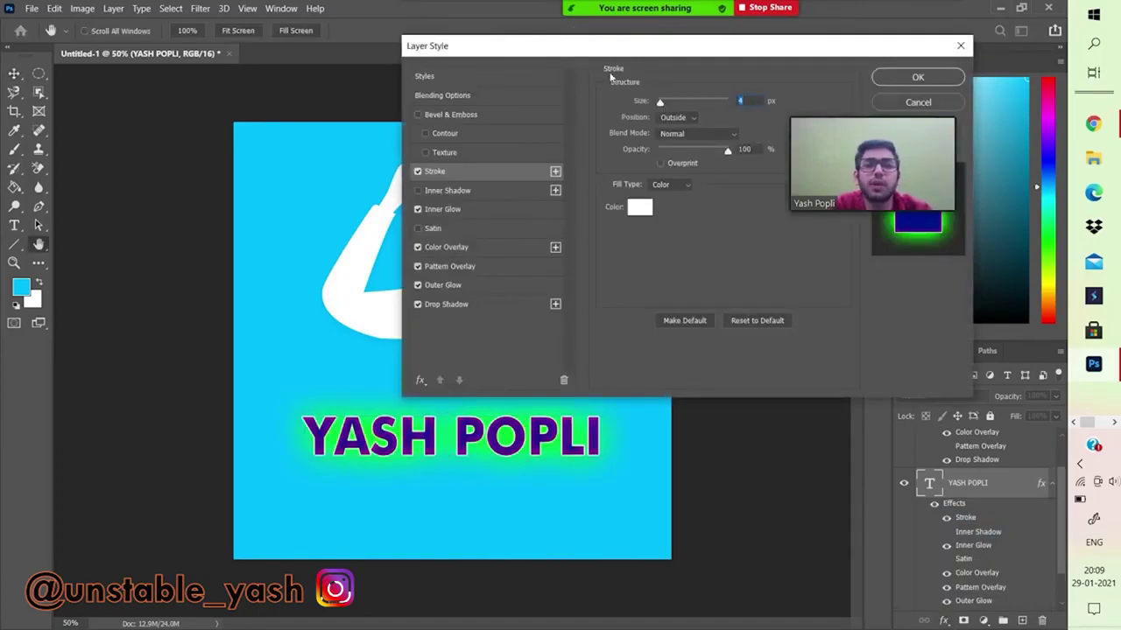
mouse_move(607, 55)
mouse_down()
mouse_move(663, 62)
mouse_move(580, 26)
mouse_move(551, 30)
mouse_move(581, 35)
mouse_up()
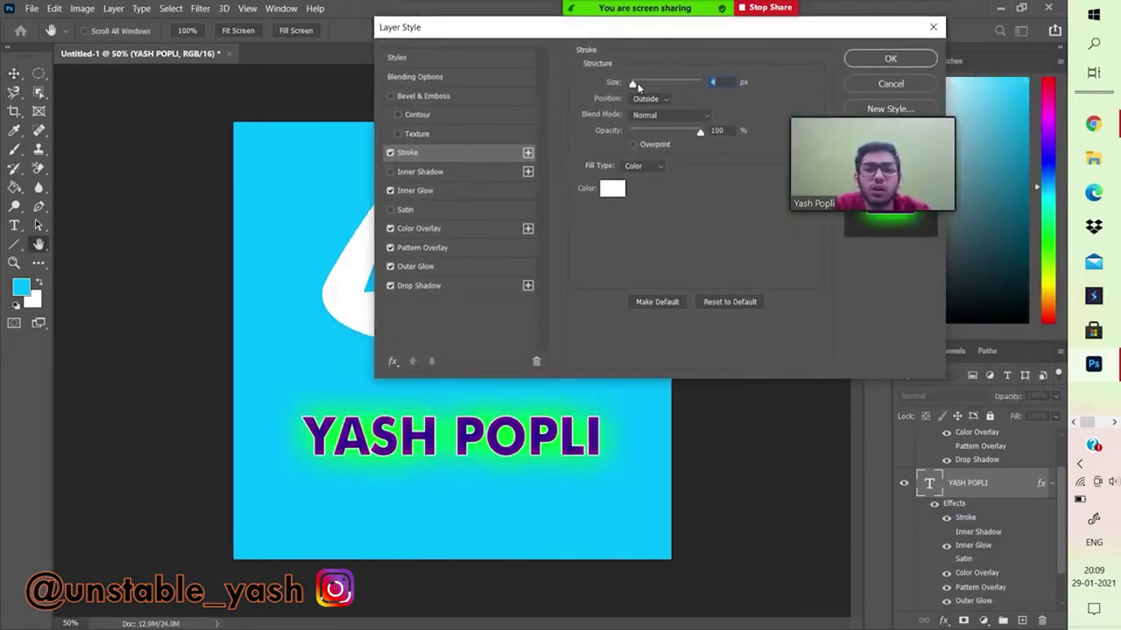
drag(638, 83, 634, 85)
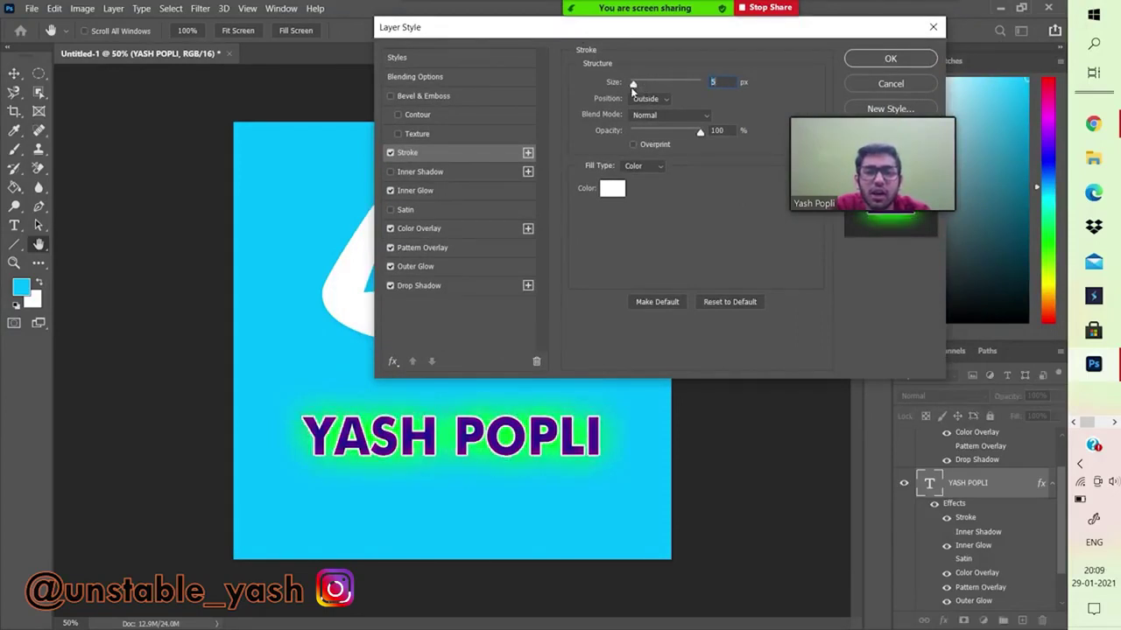
click(639, 99)
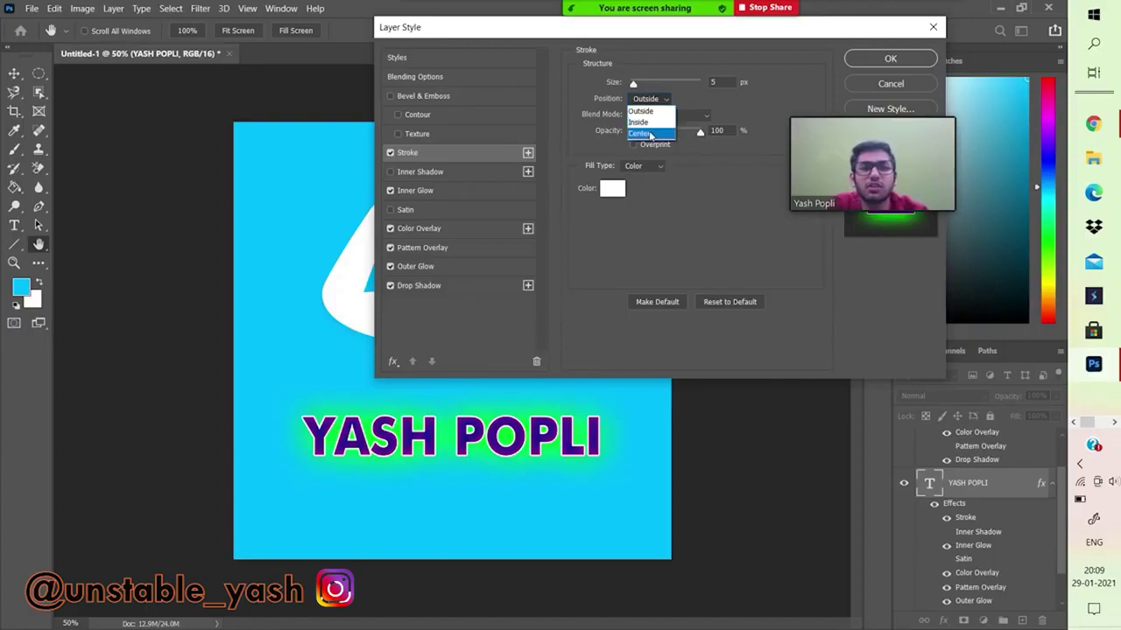
click(732, 57)
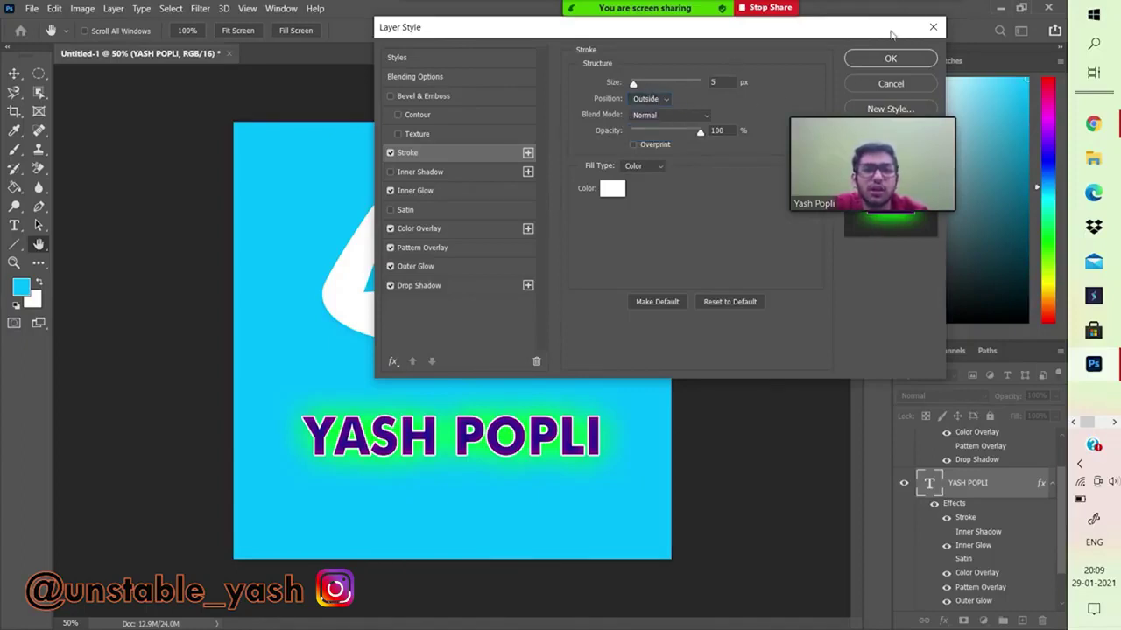
mouse_move(698, 136)
mouse_down()
mouse_move(670, 132)
mouse_move(710, 147)
mouse_up()
- Set the text stroke's colour to black 000000
click(614, 192)
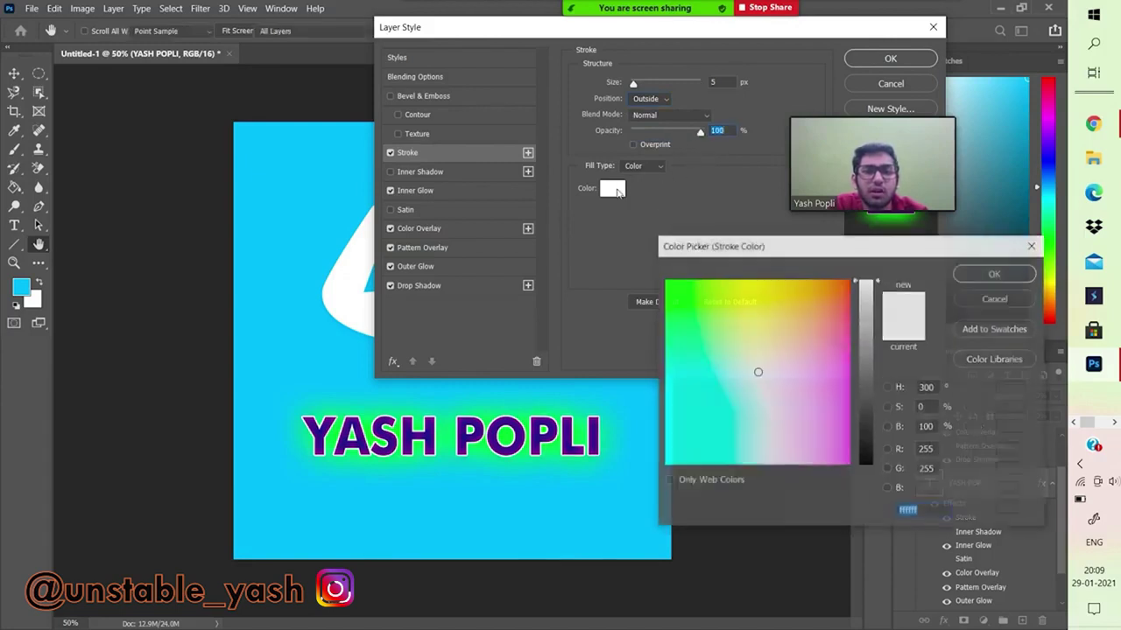
drag(885, 282, 884, 468)
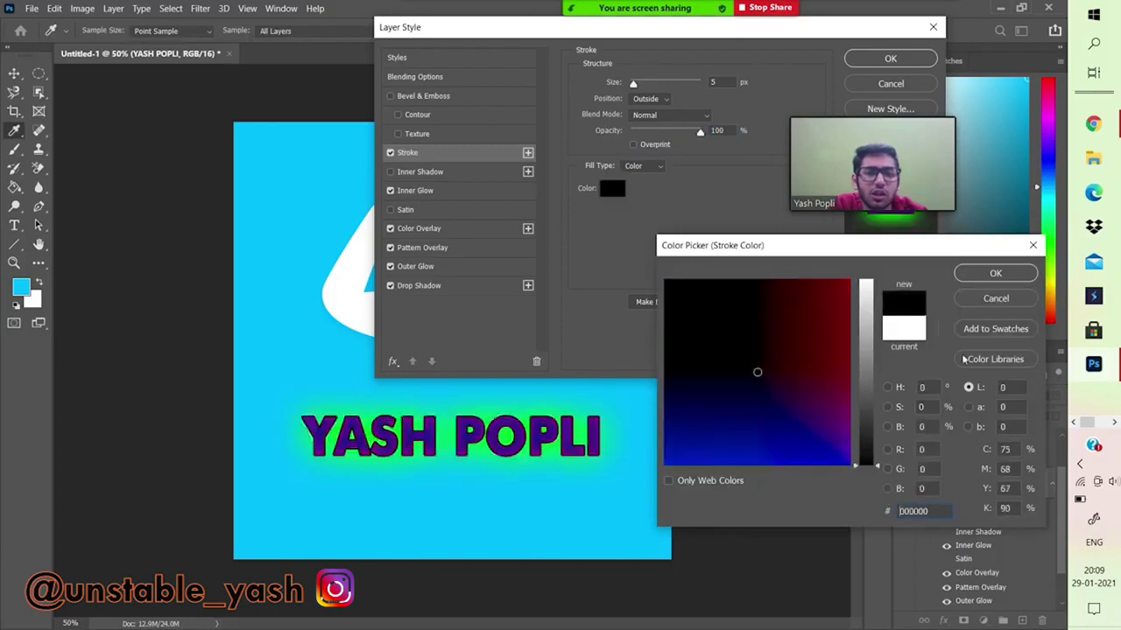
click(1007, 275)
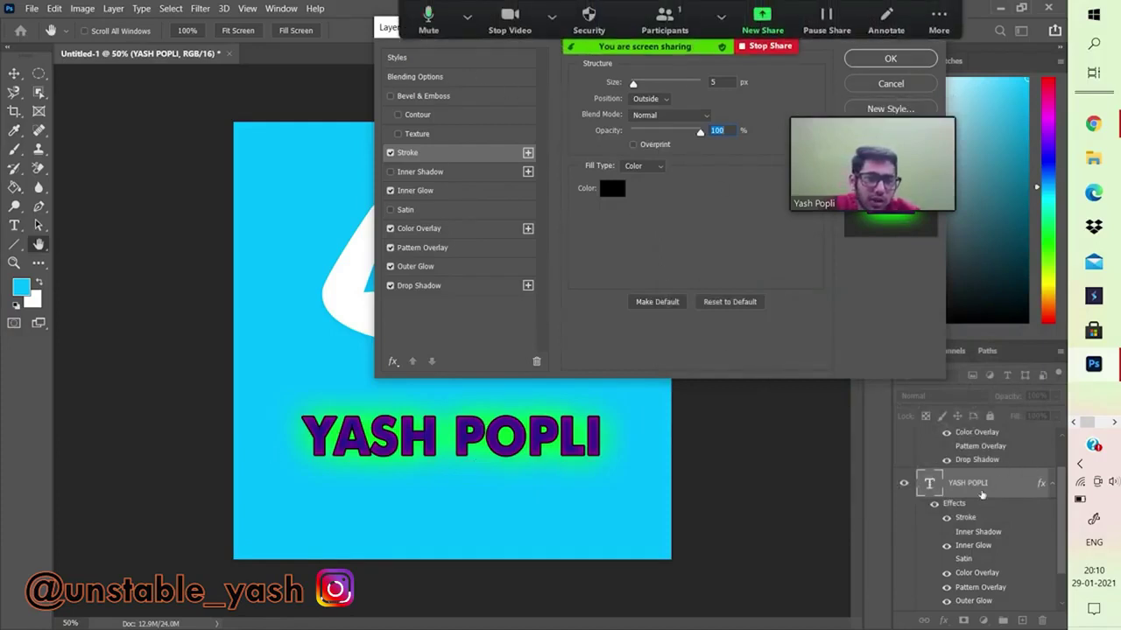
scroll(982, 507, up, 1)
click(980, 454)
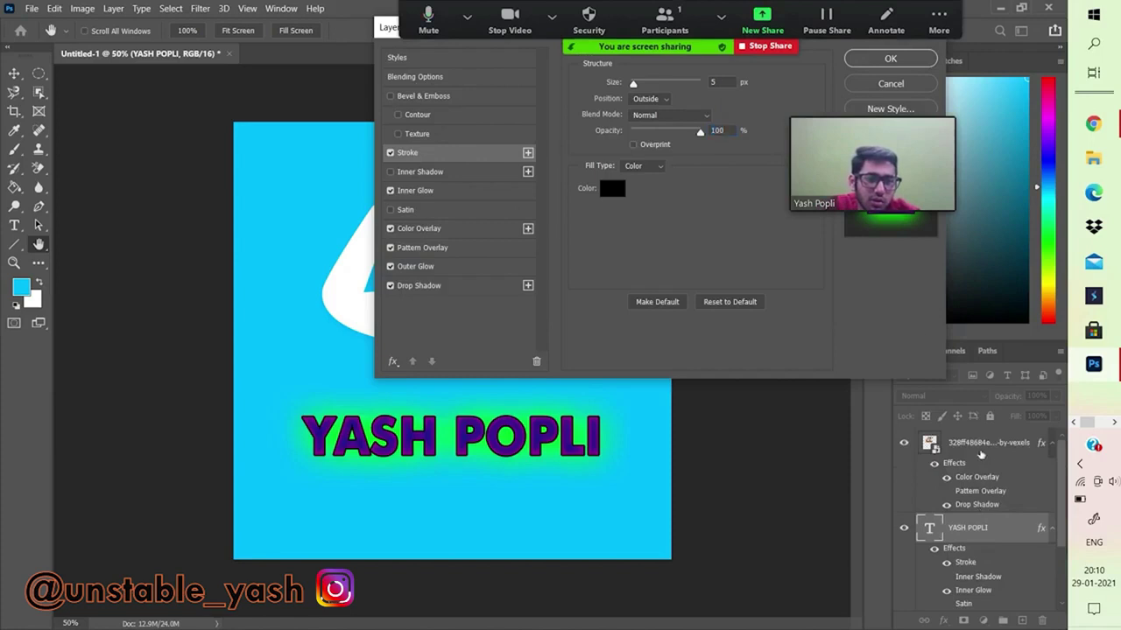
- Apply the name text's stroke and add a 4 px outside Stroke to the cartoon man image layer
click(890, 59)
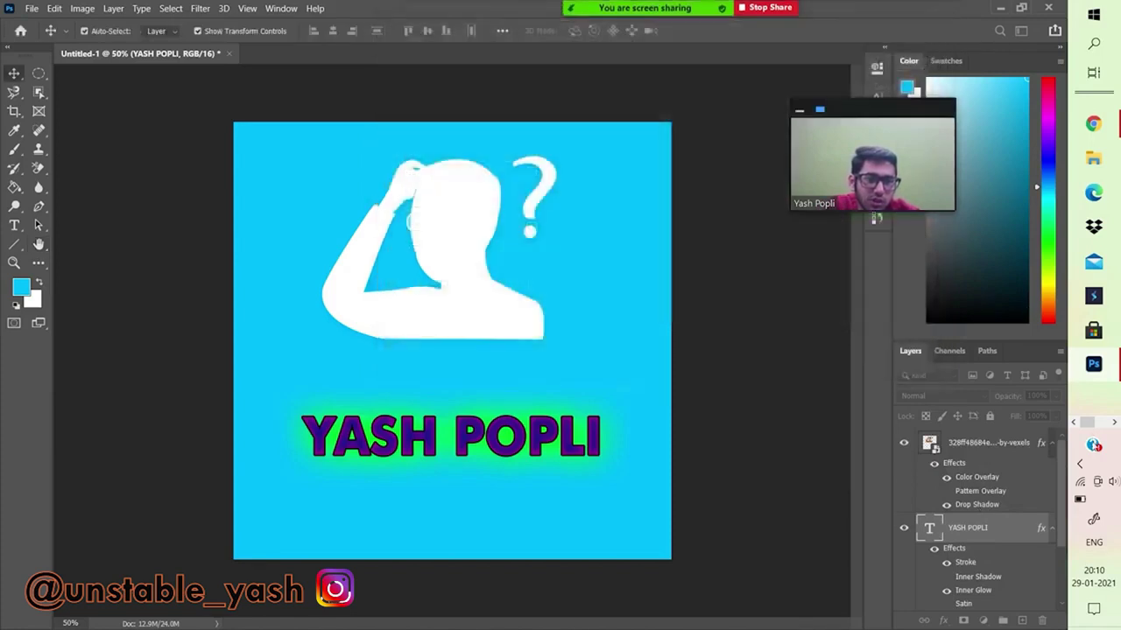
click(1006, 456)
click(942, 621)
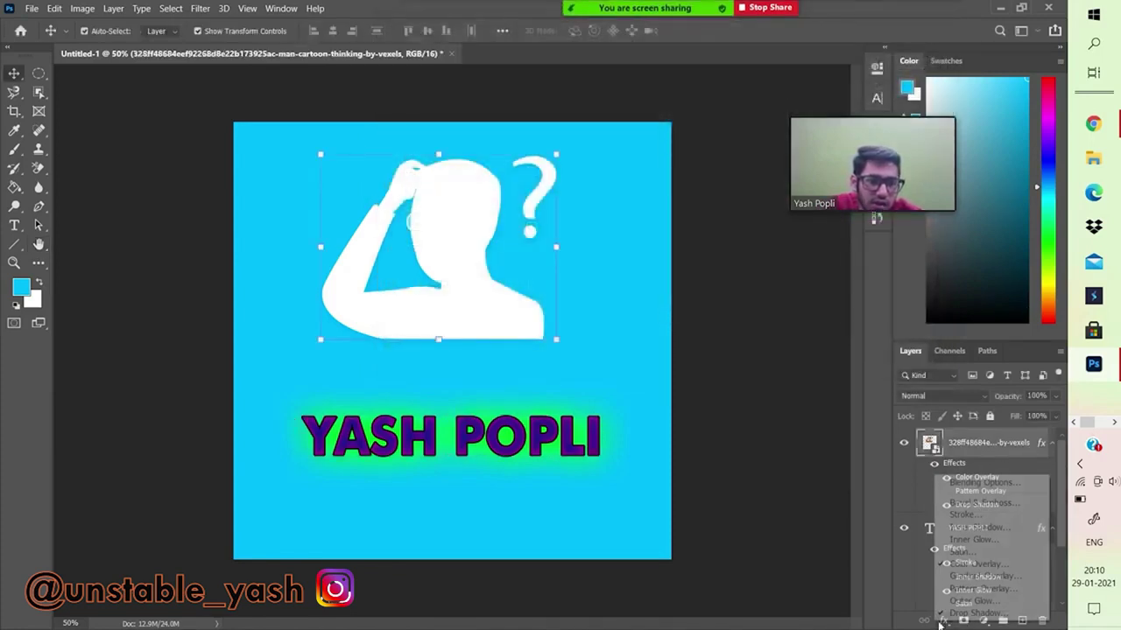
click(965, 515)
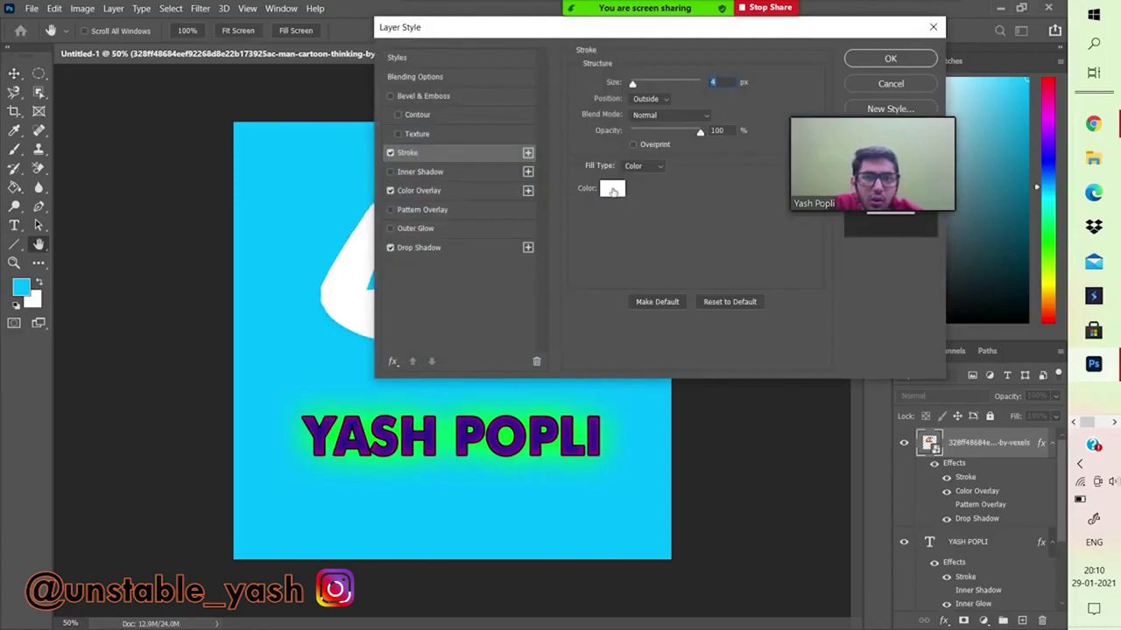
- Set the cartoon man's stroke colour to black 000000, apply it, and nudge the image slightly leftward on the canvas
click(612, 191)
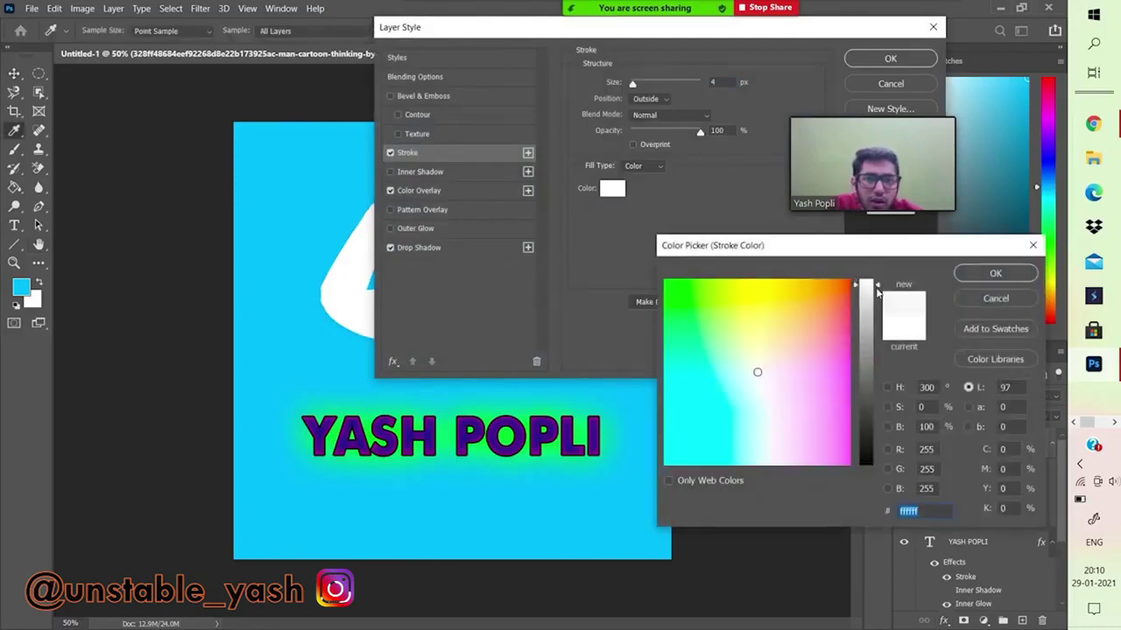
drag(879, 291, 882, 506)
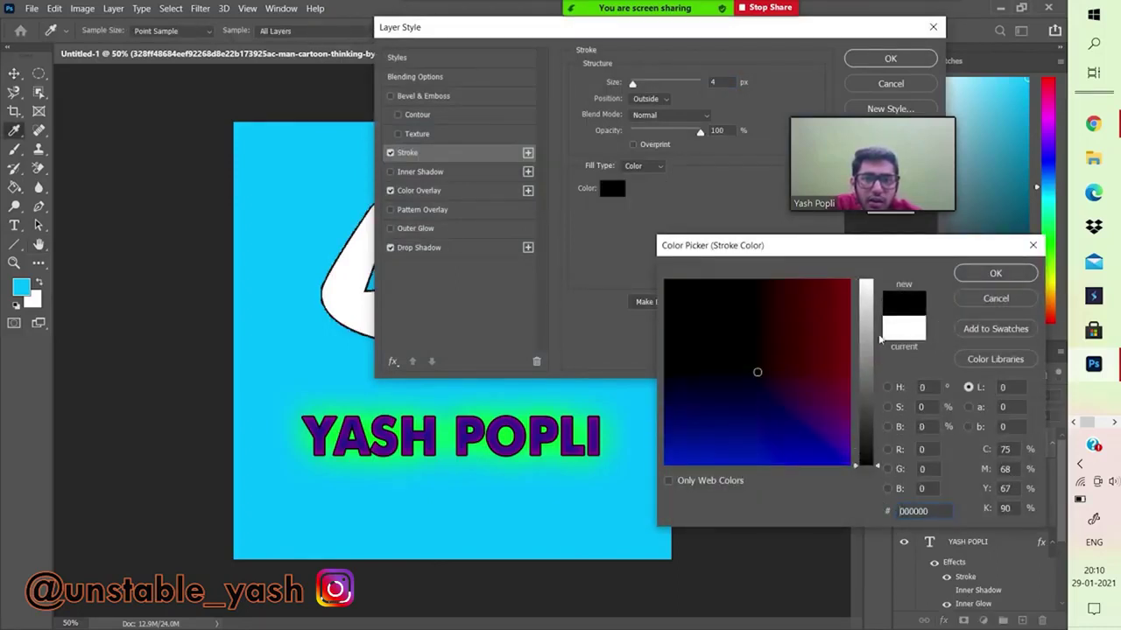
click(996, 274)
click(901, 58)
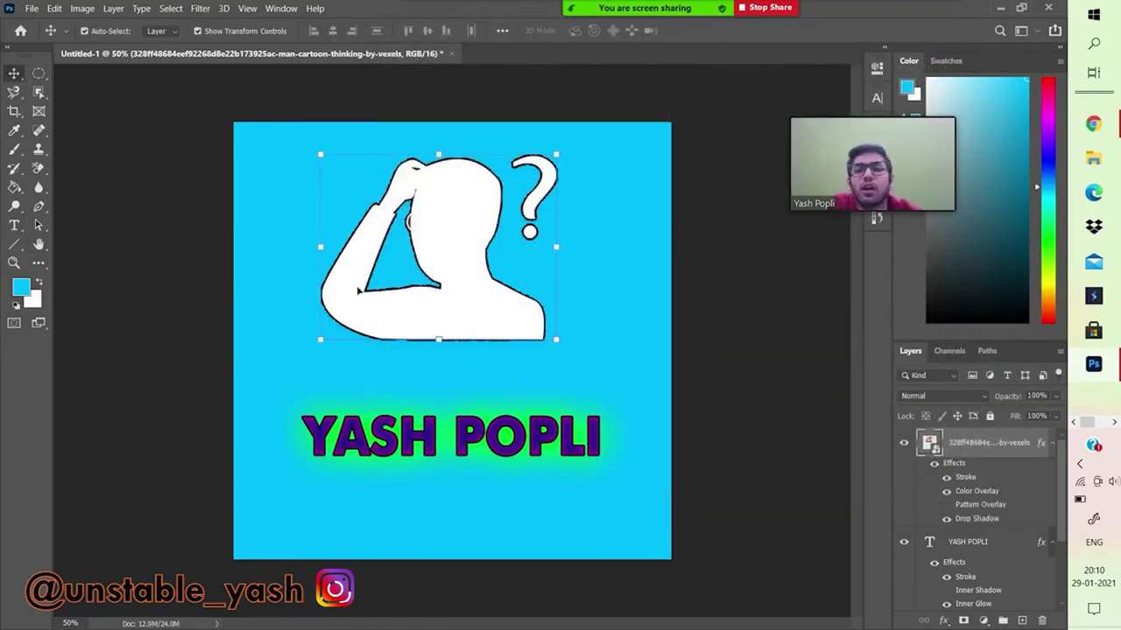
mouse_move(357, 290)
mouse_down()
mouse_move(356, 303)
mouse_move(357, 290)
mouse_up()
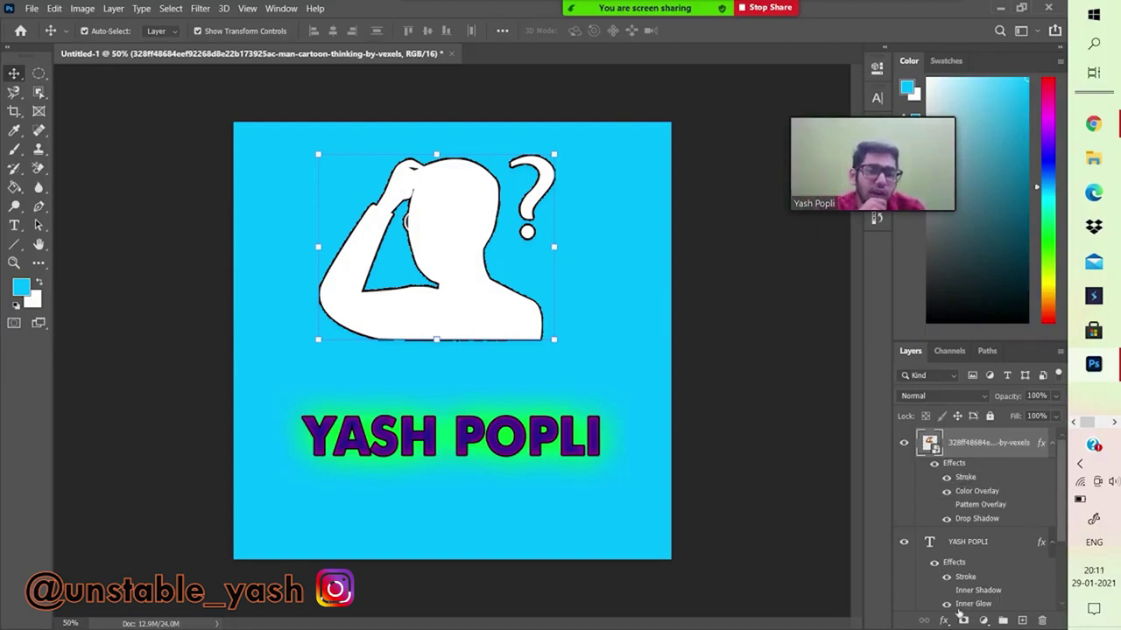
- Add a Chisel Hard Bevel & Emboss to the name text with 282% depth and 101 px size
click(978, 545)
click(942, 619)
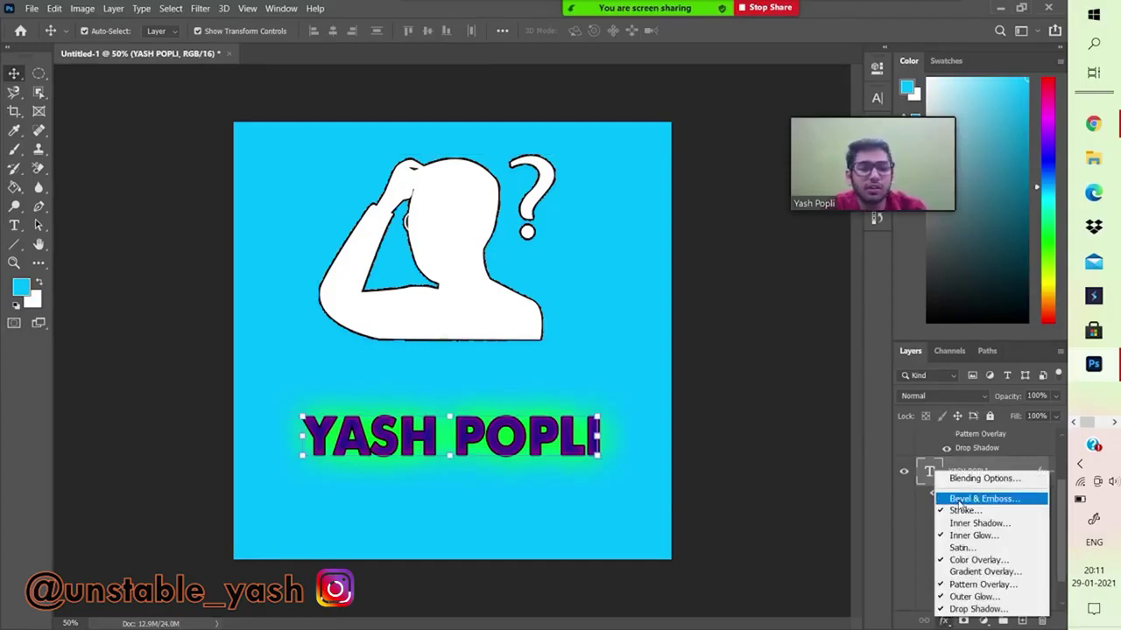
click(960, 502)
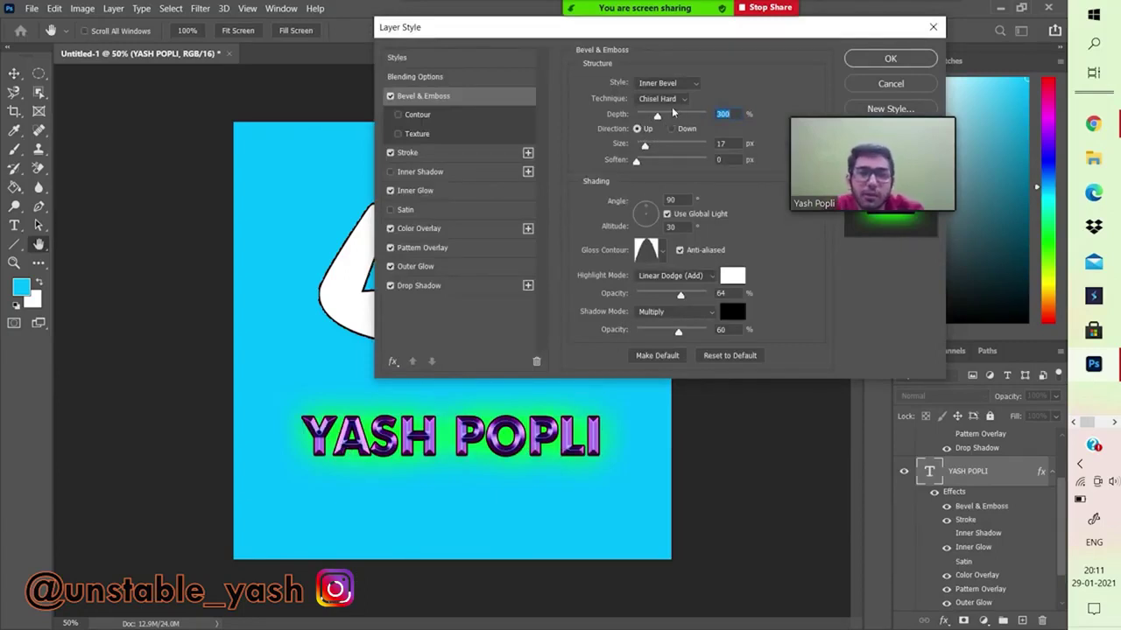
drag(656, 117, 668, 148)
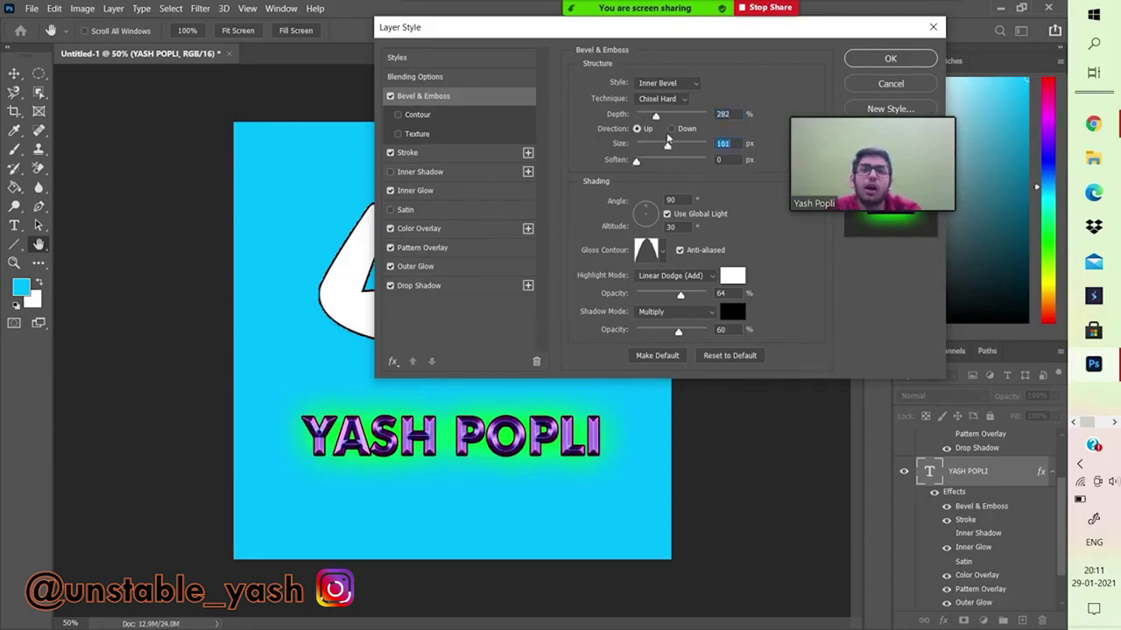
- Try the Outer Bevel style on the name text and return it to Inner Bevel
click(663, 83)
click(661, 94)
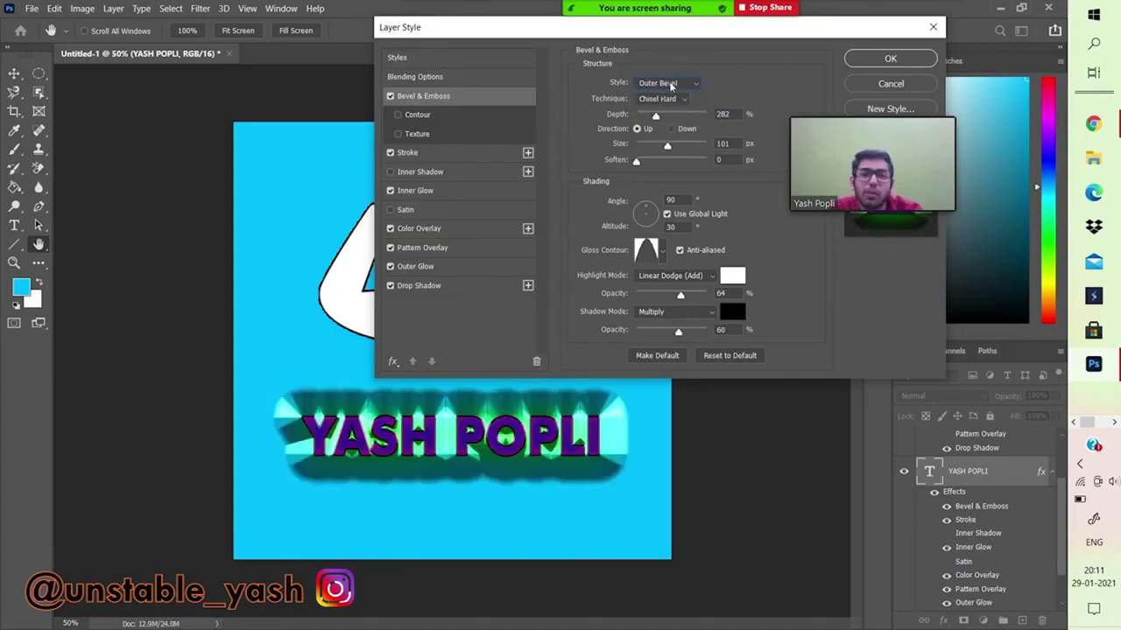
click(670, 84)
click(662, 94)
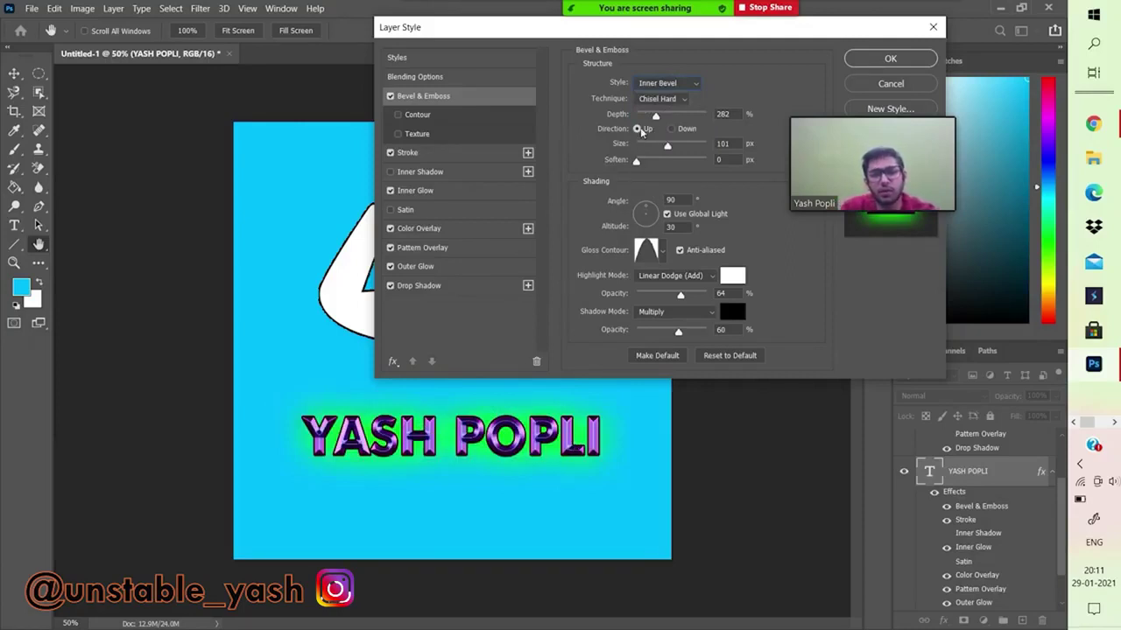
- Change the name text's bevel technique to Smooth and its depth to about 168%
click(662, 99)
click(676, 104)
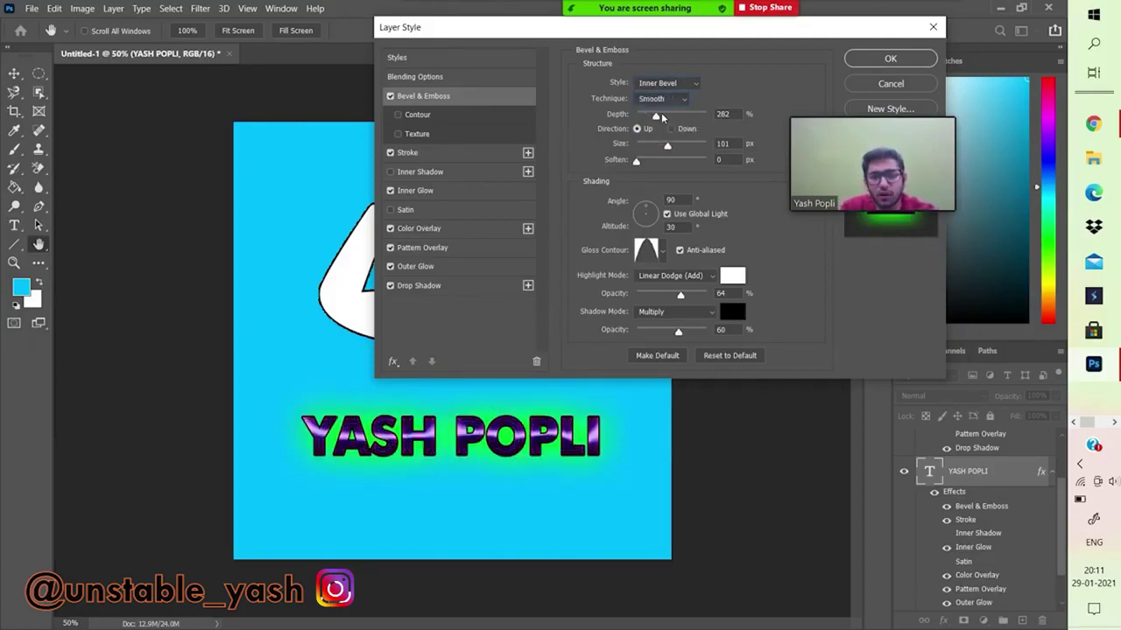
click(679, 102)
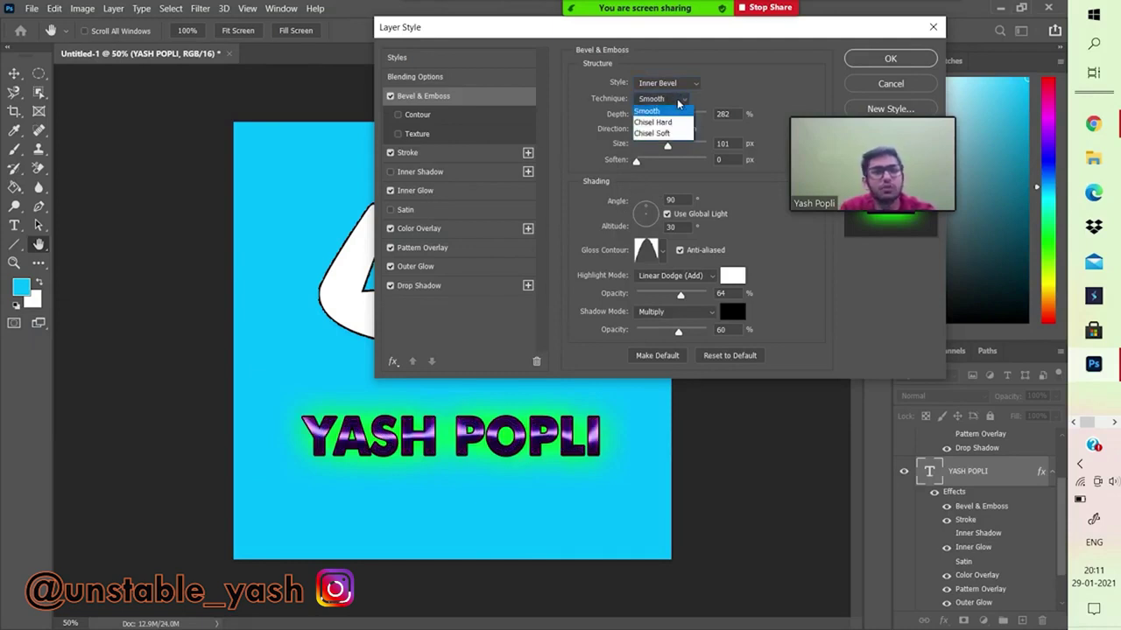
click(669, 111)
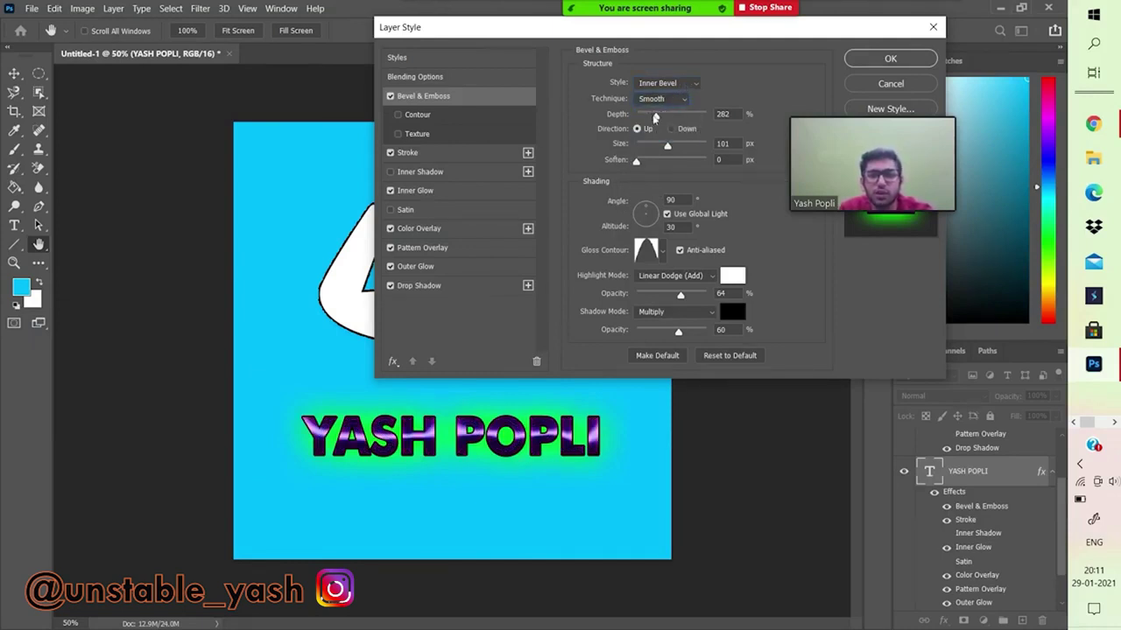
mouse_move(656, 115)
mouse_down()
mouse_move(717, 126)
mouse_move(611, 131)
mouse_move(649, 131)
mouse_up()
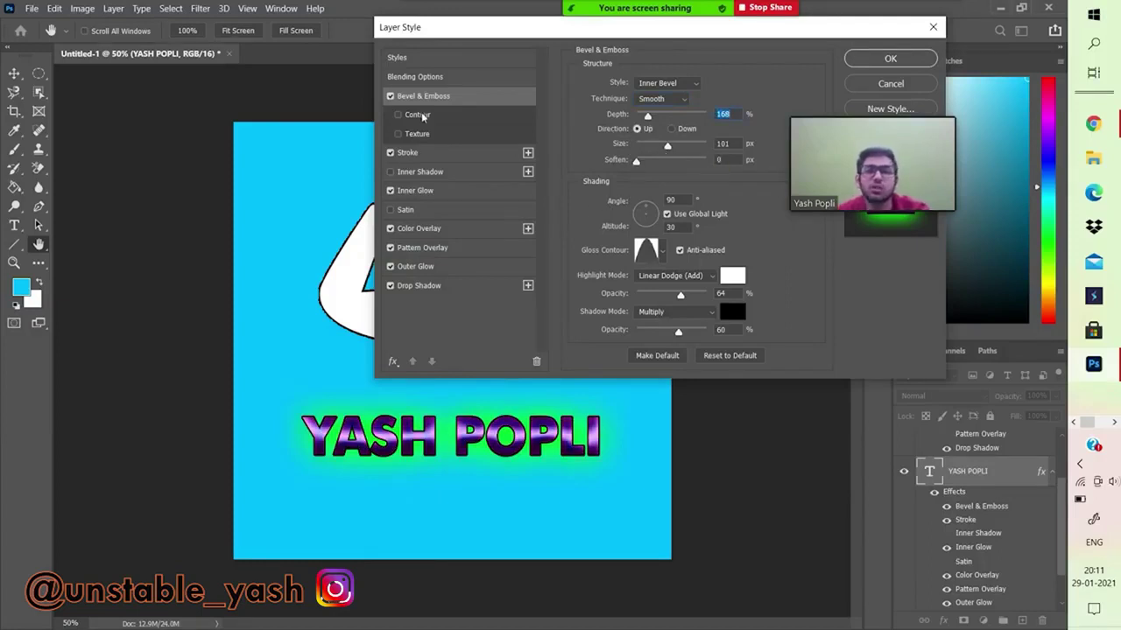
- Enable Texture and Contour for the name text's bevel and apply the layer styles
click(416, 135)
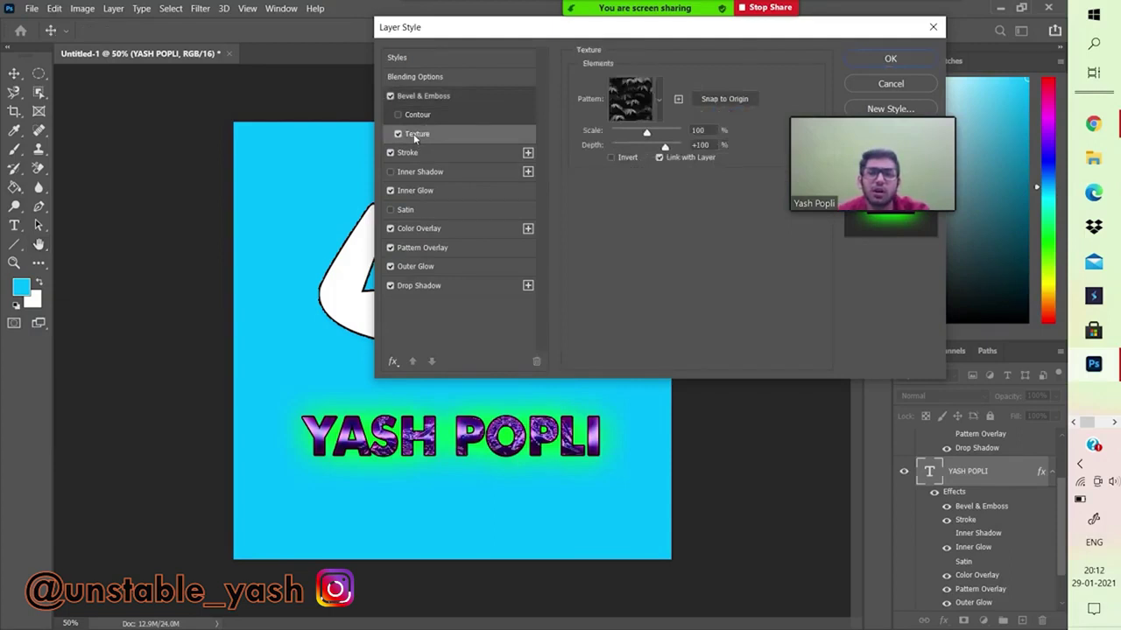
click(433, 112)
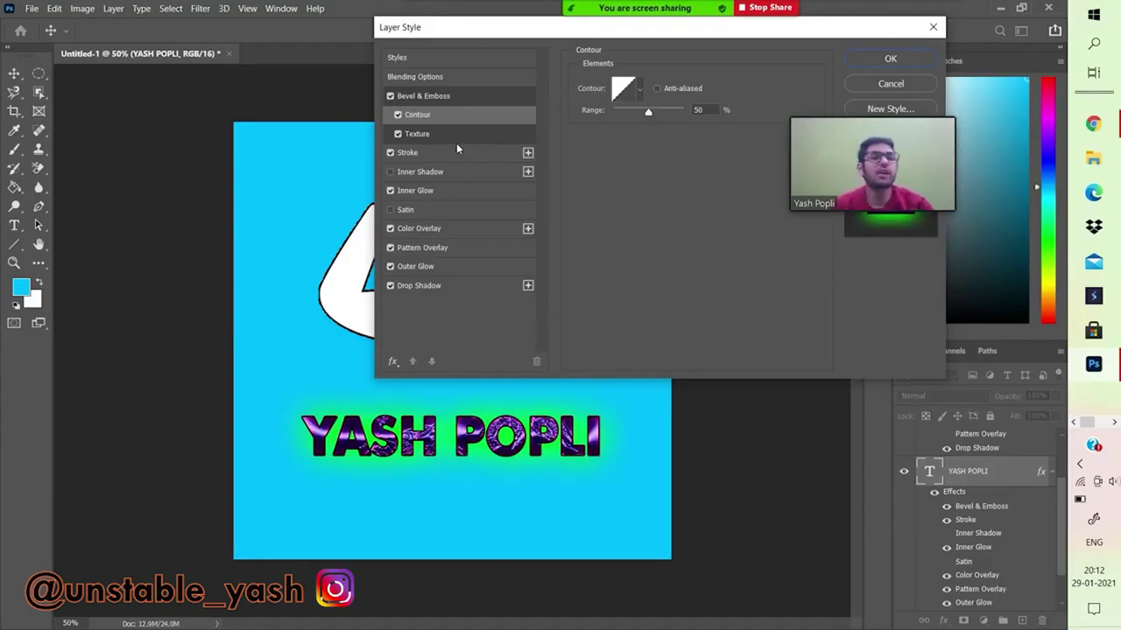
click(899, 61)
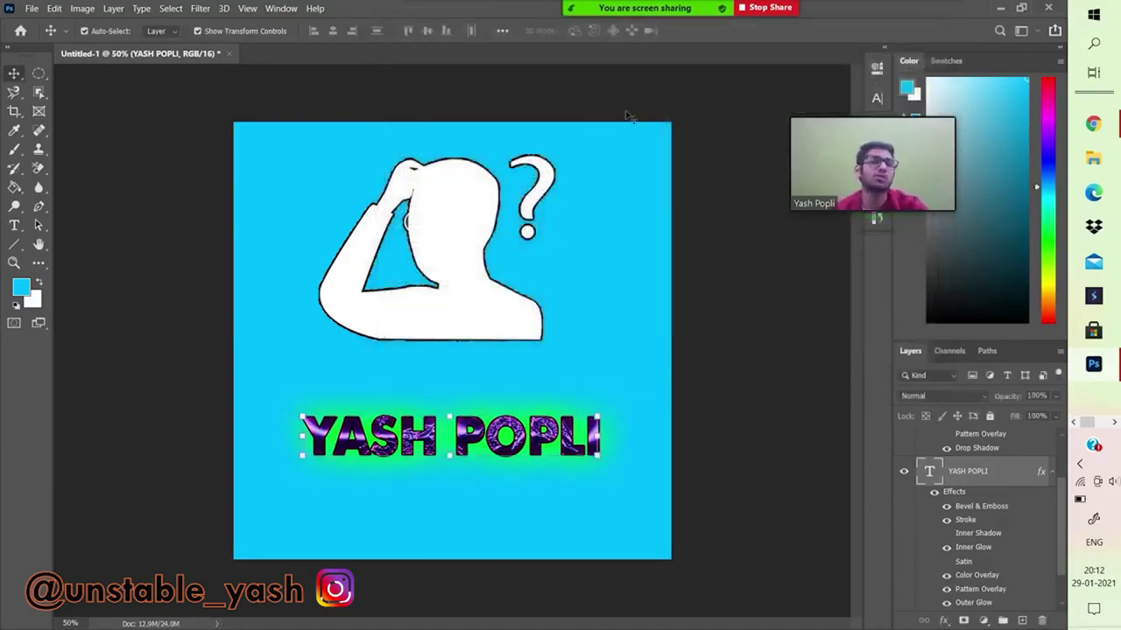